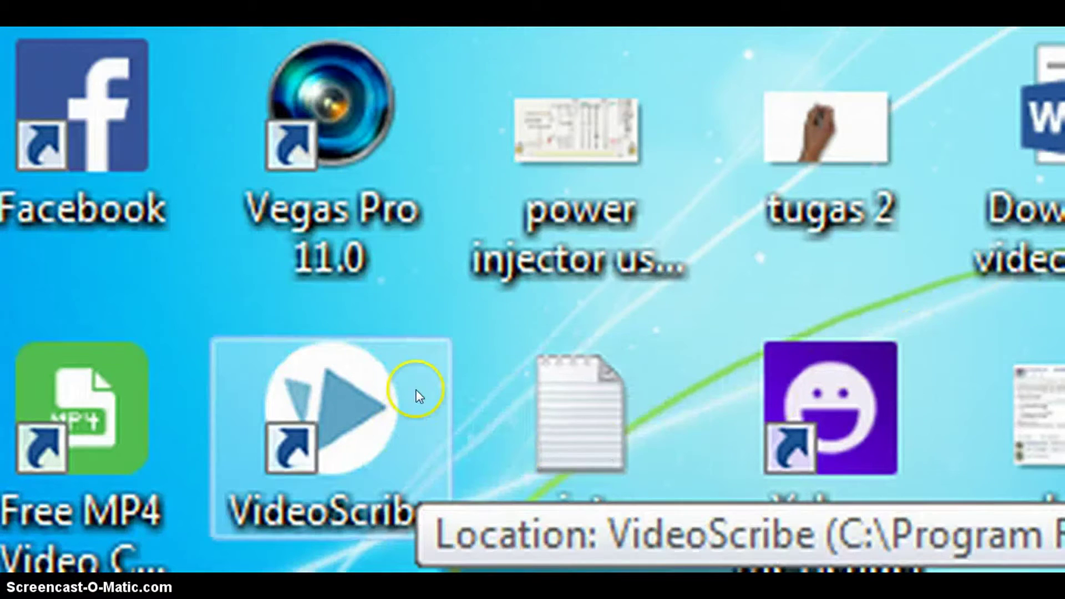
Launch VideoScribe, log in with the remembered account details and close the how-to video.
double_click(356, 443)
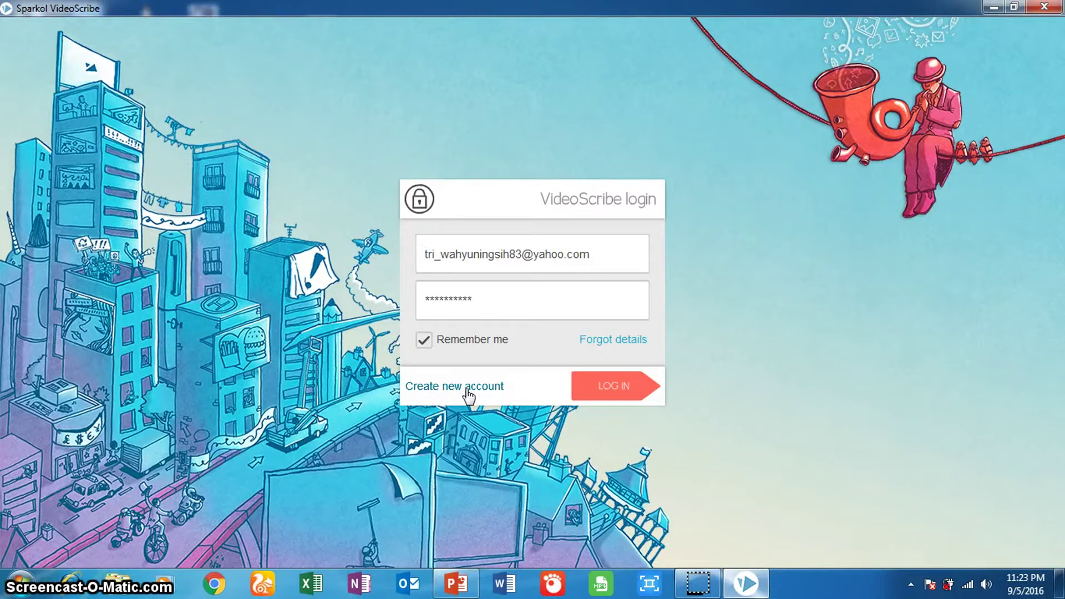
left_click(609, 395)
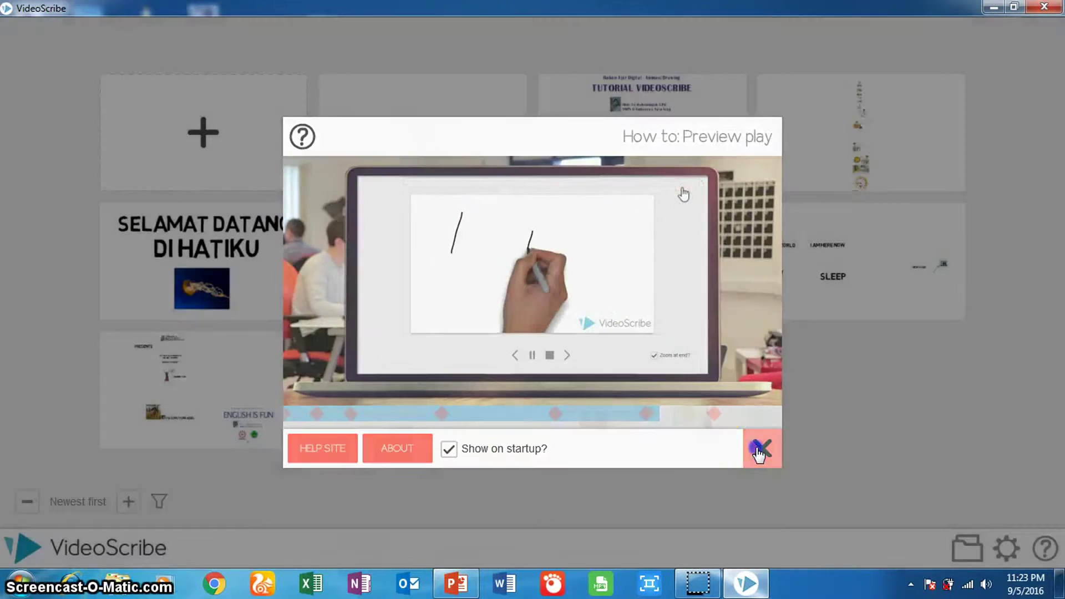
left_click(759, 451)
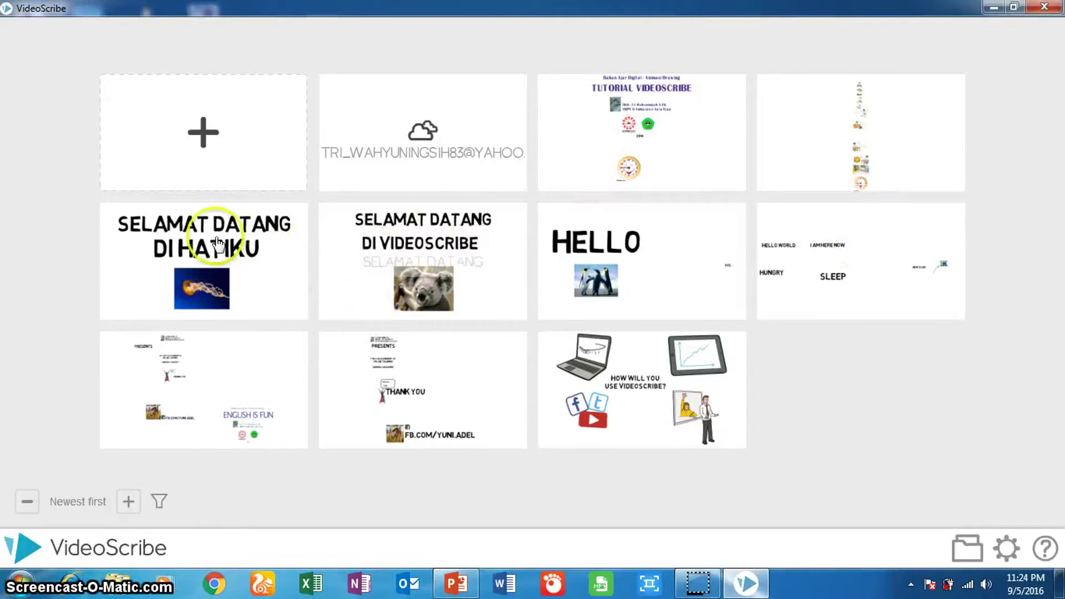
Create a new blank scribe from the project overview.
left_click(198, 138)
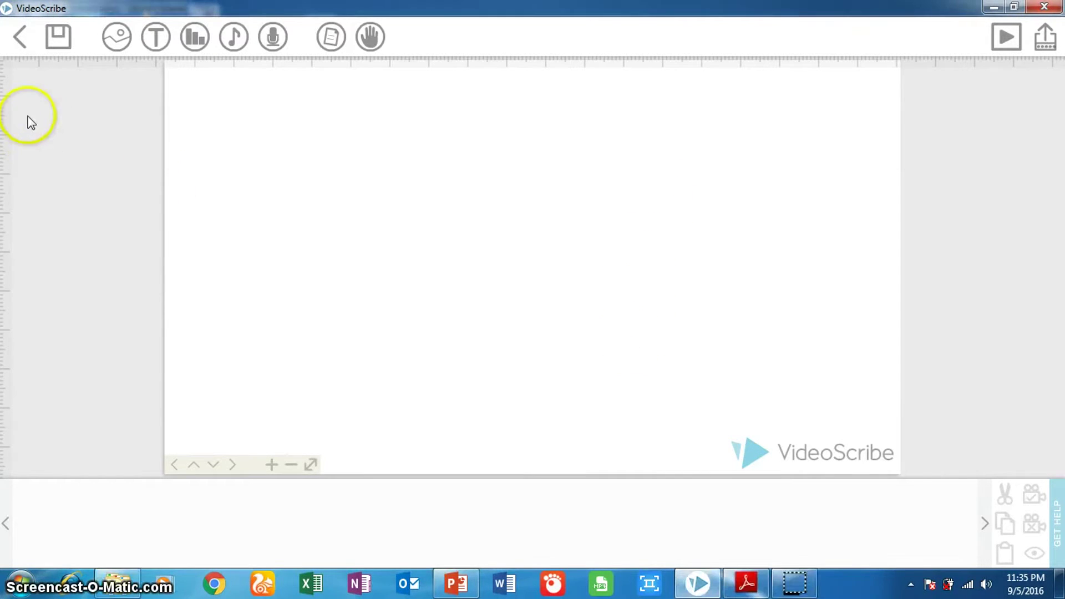
left_click(20, 57)
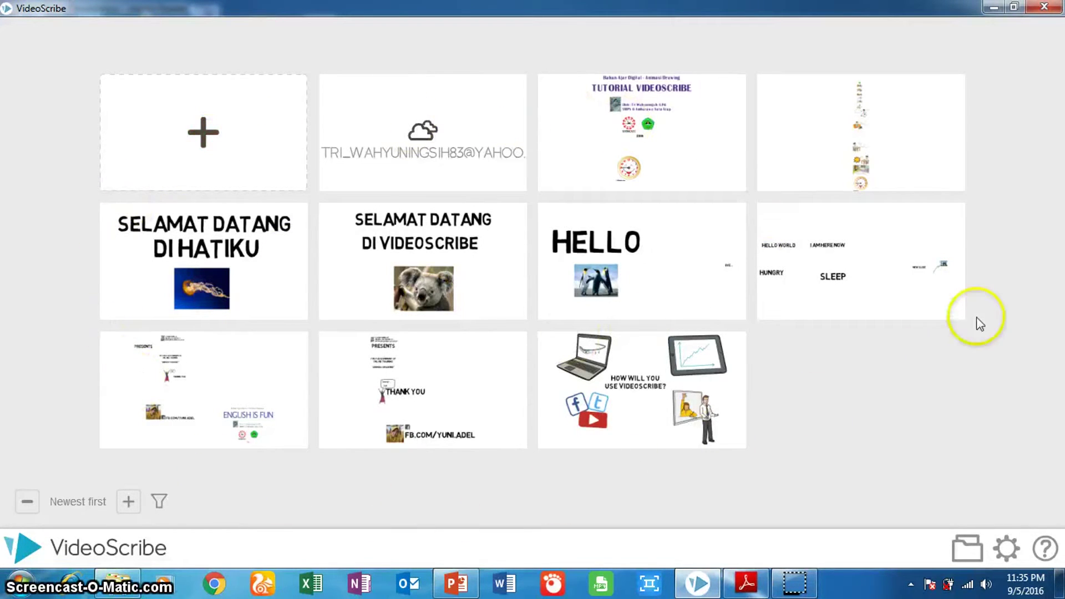
left_click(283, 178)
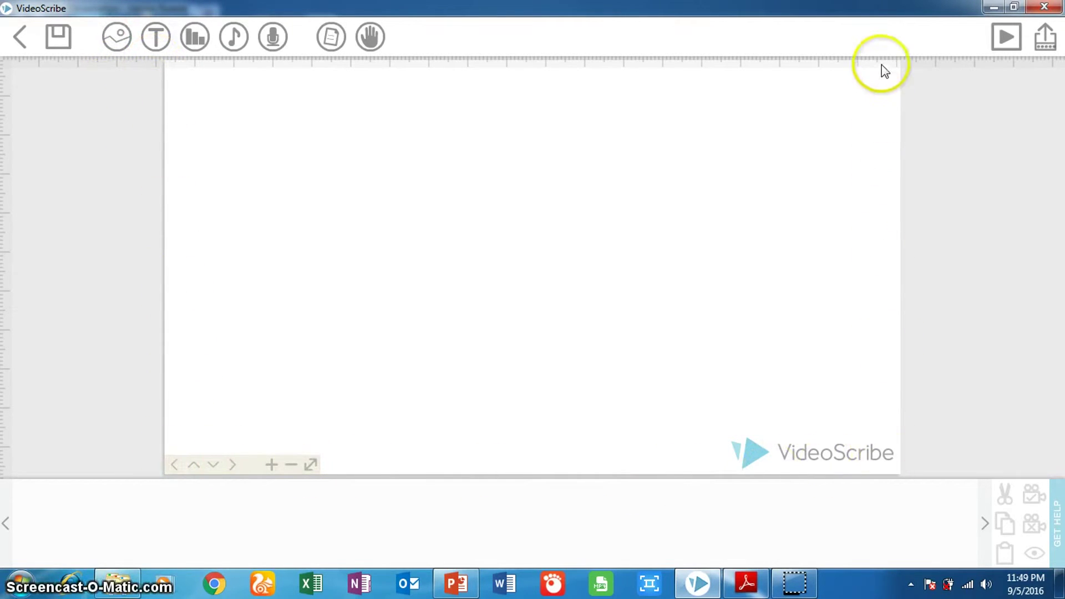
left_click(147, 51)
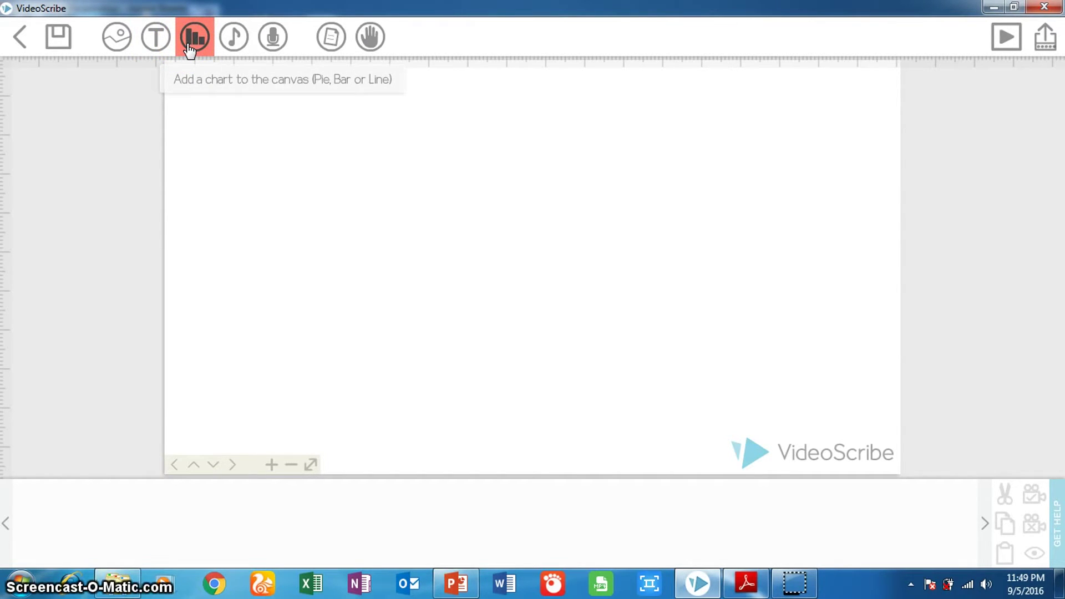
left_click(216, 45)
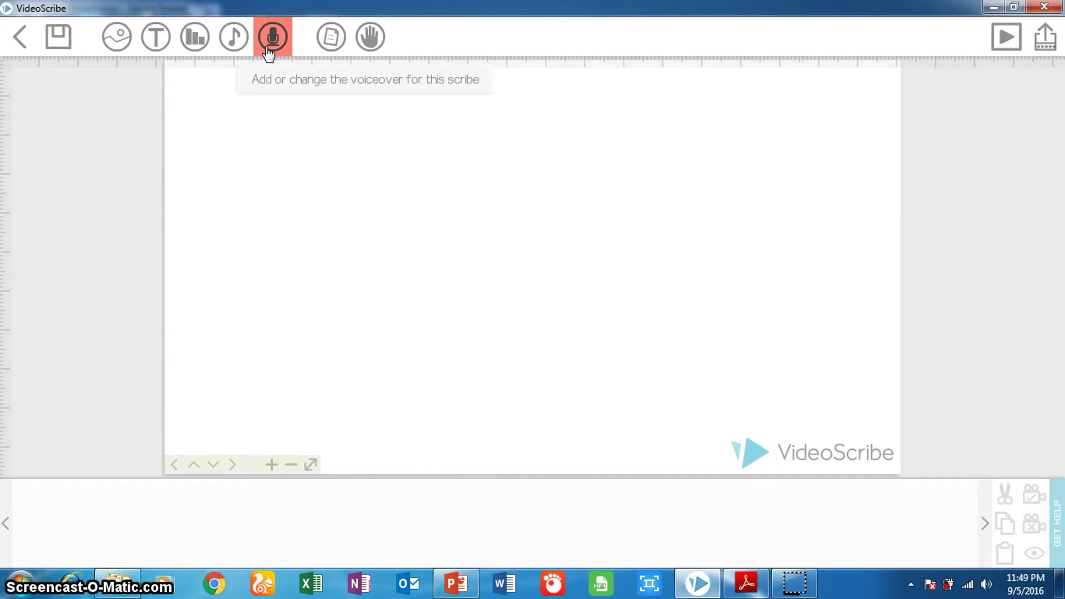
left_click(317, 47)
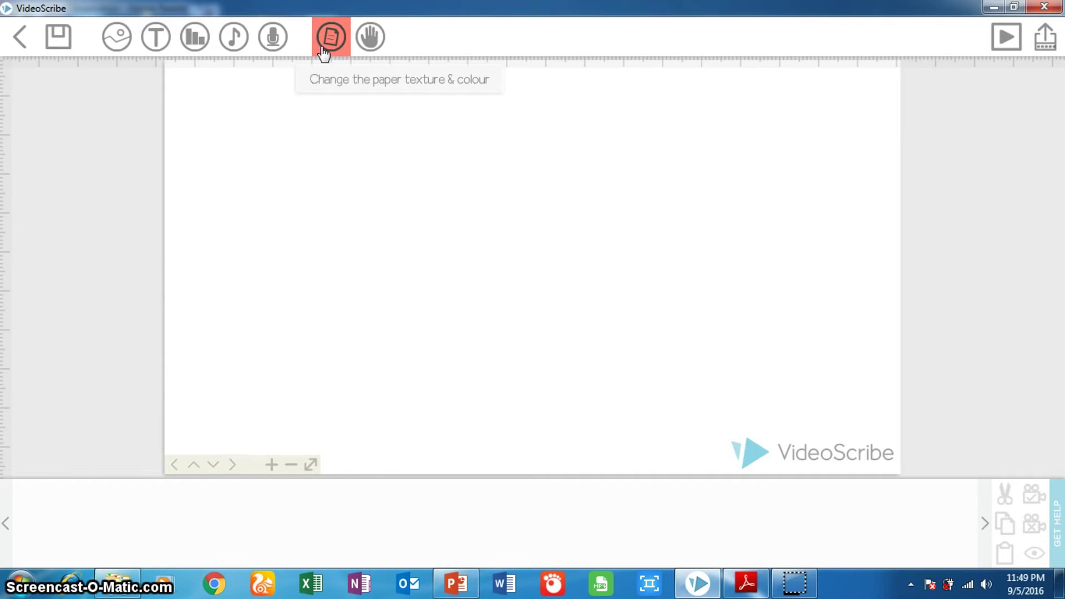
left_click(330, 48)
left_click(368, 40)
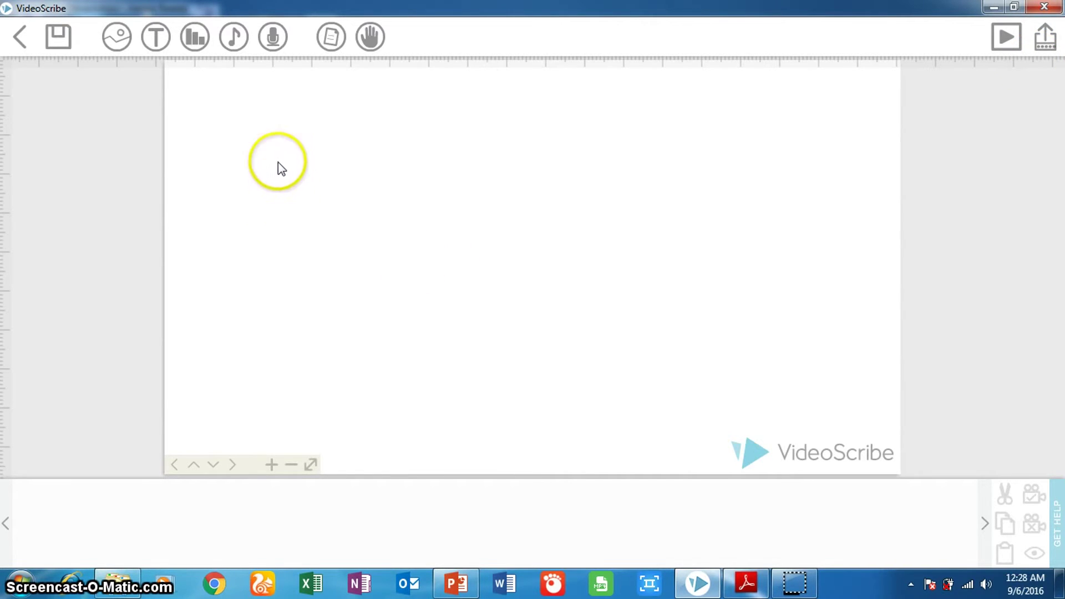
Look through the pages of recently used images available for adding to the canvas.
left_click(117, 49)
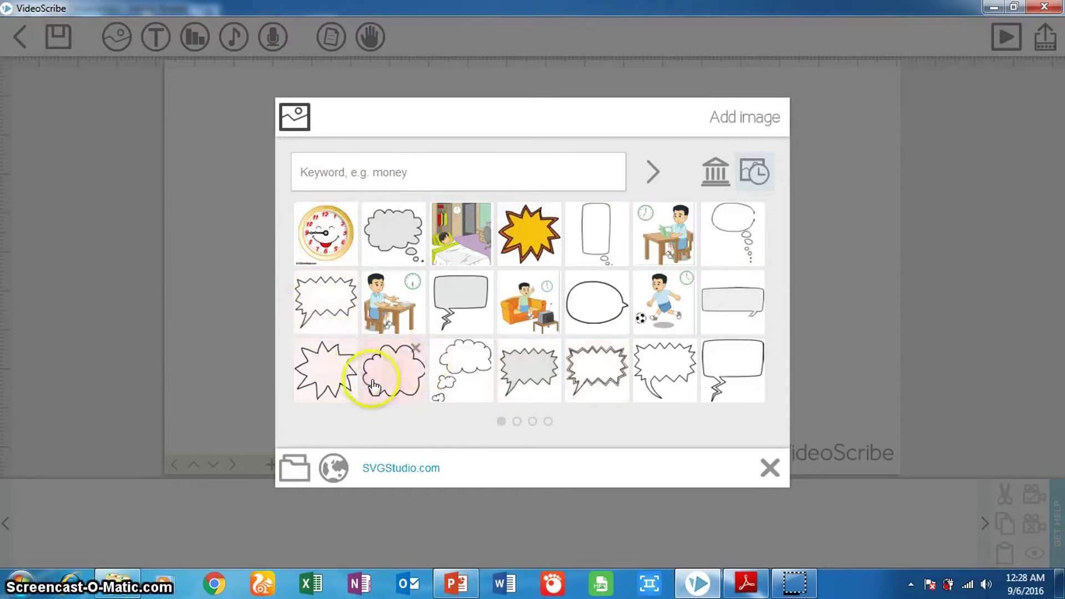
left_click(517, 421)
left_click(532, 422)
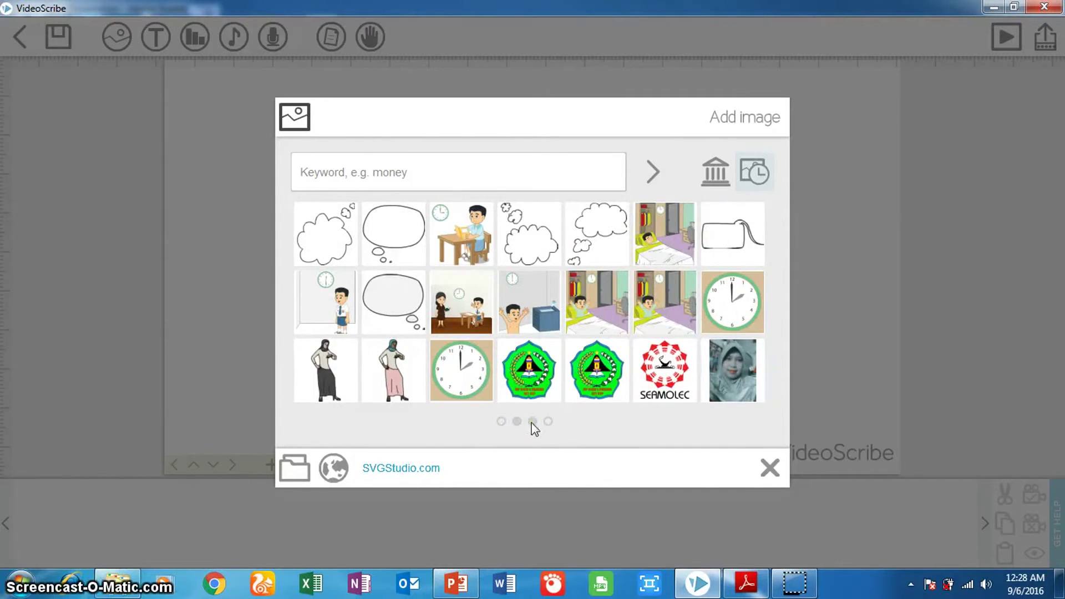
left_click(547, 422)
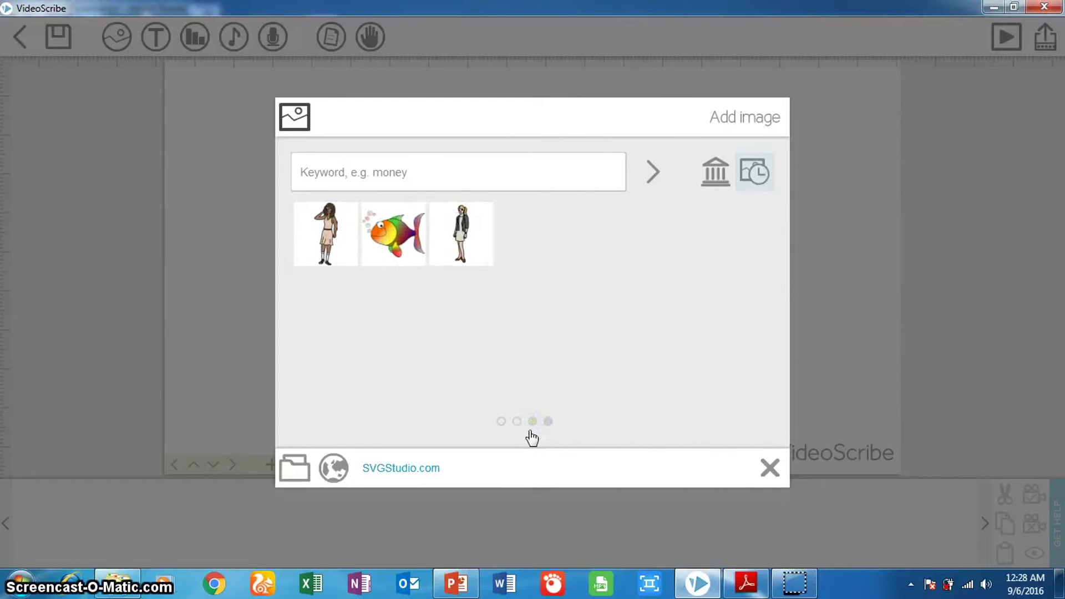
left_click(505, 422)
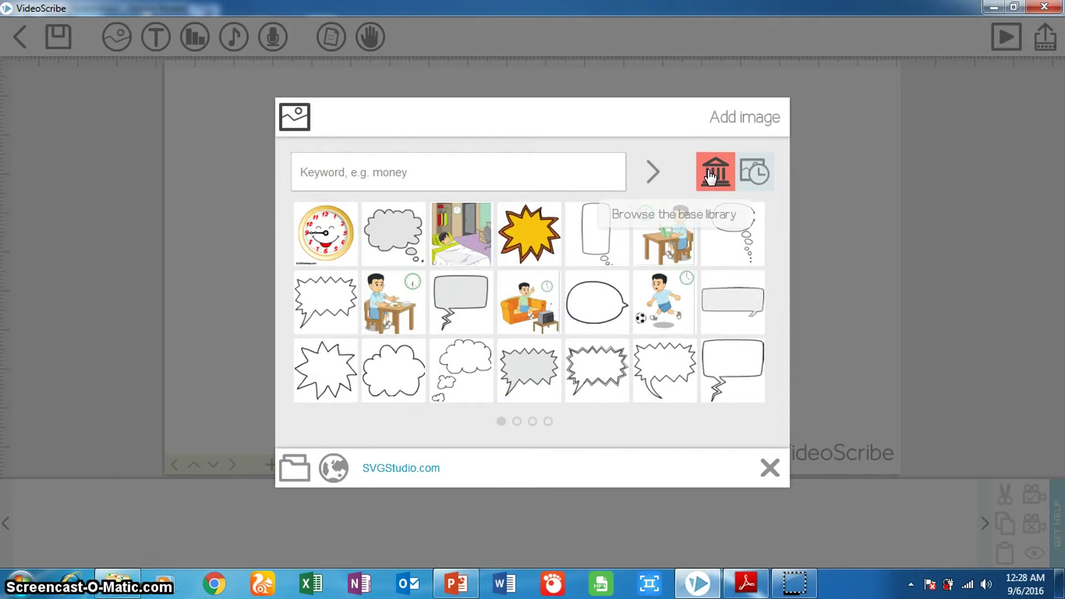
Insert the sparkol logo from the Signs category of the base image library.
left_click(710, 176)
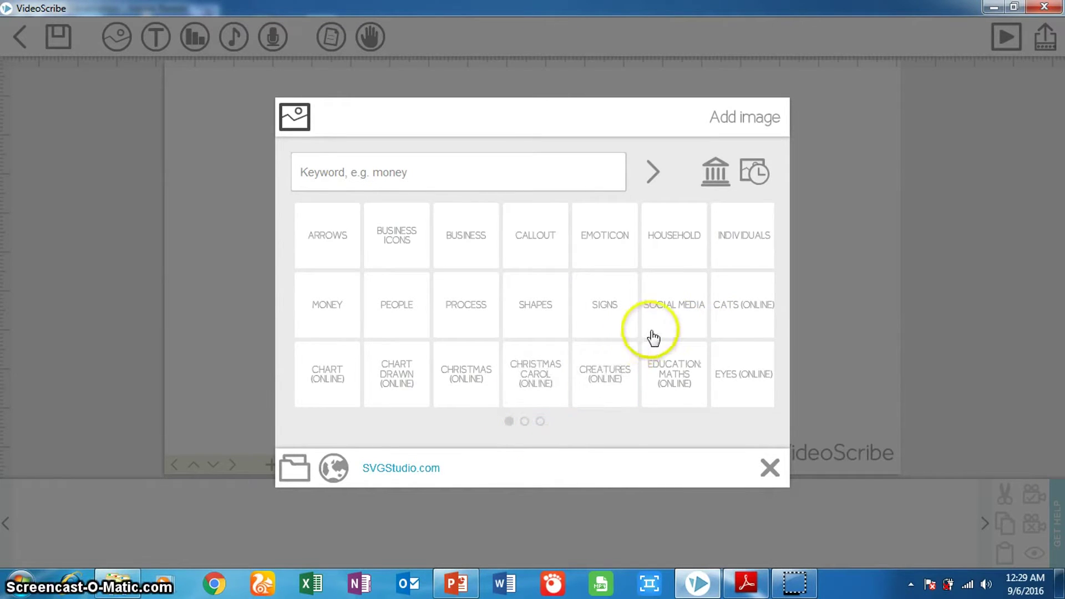
left_click(662, 318)
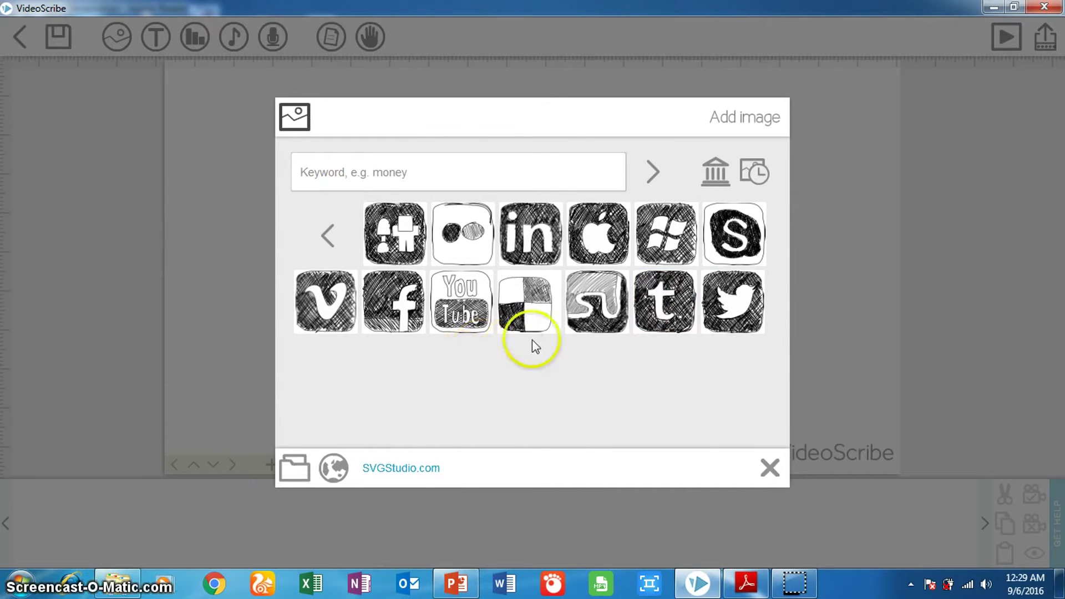
left_click(327, 241)
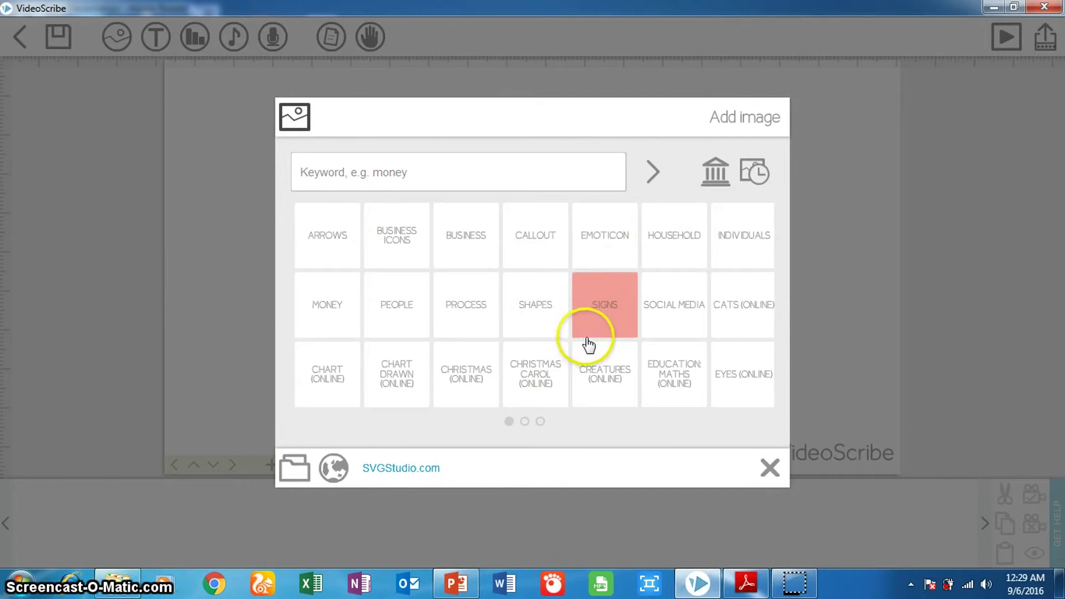
left_click(600, 314)
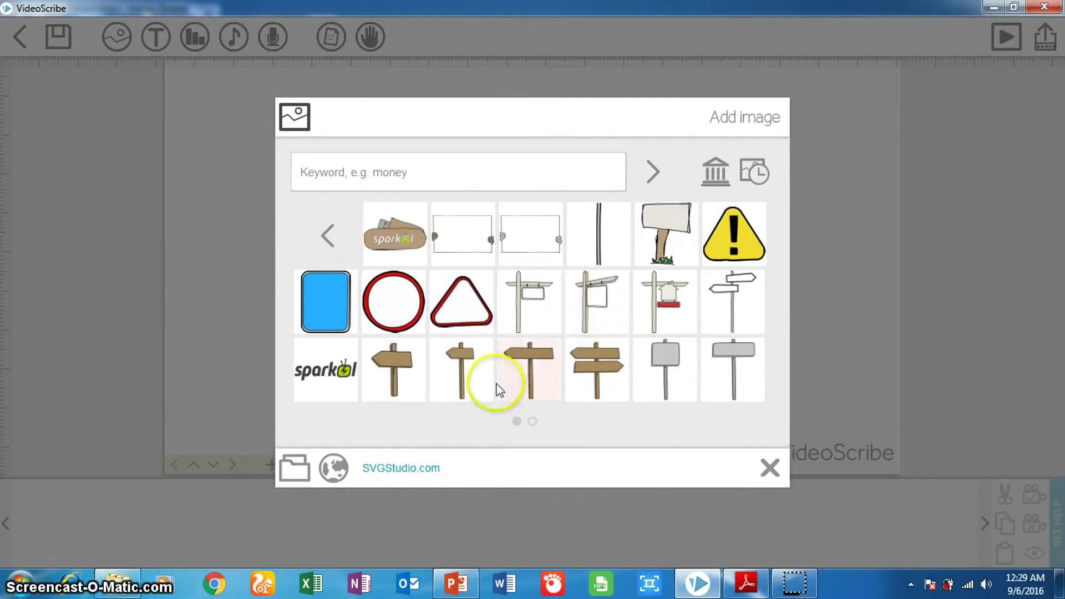
left_click(335, 373)
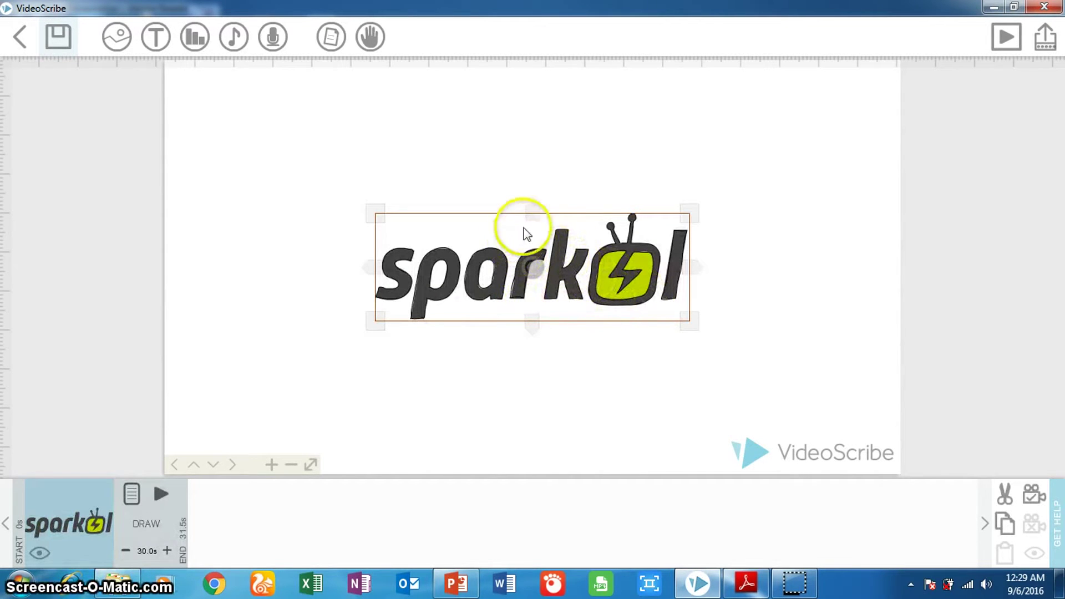
Move the sparkol logo slightly upward on the canvas and set its camera position to the current view.
left_click(118, 48)
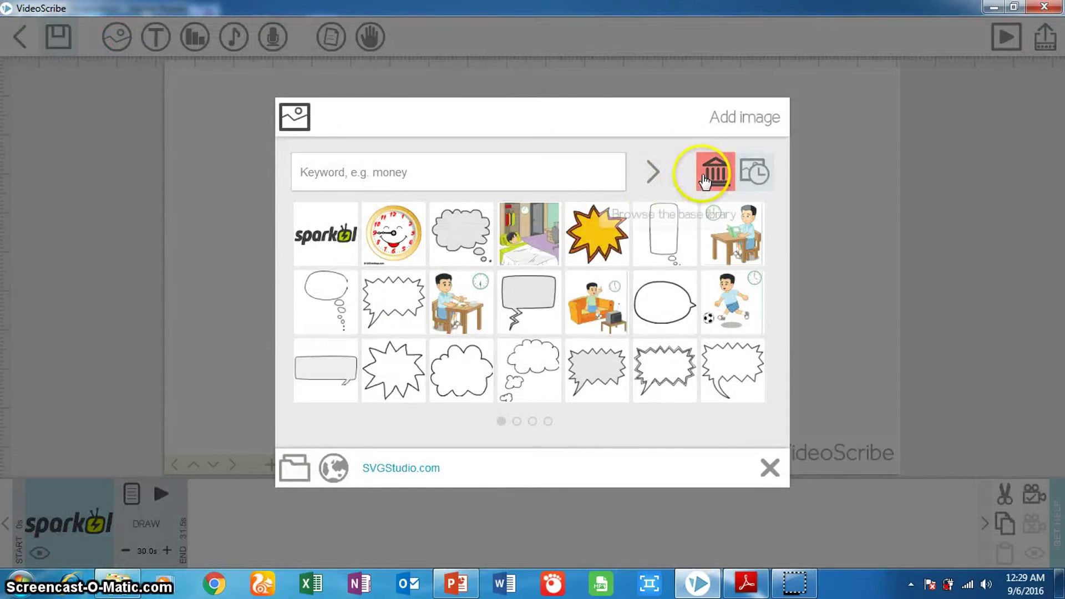
left_click(769, 467)
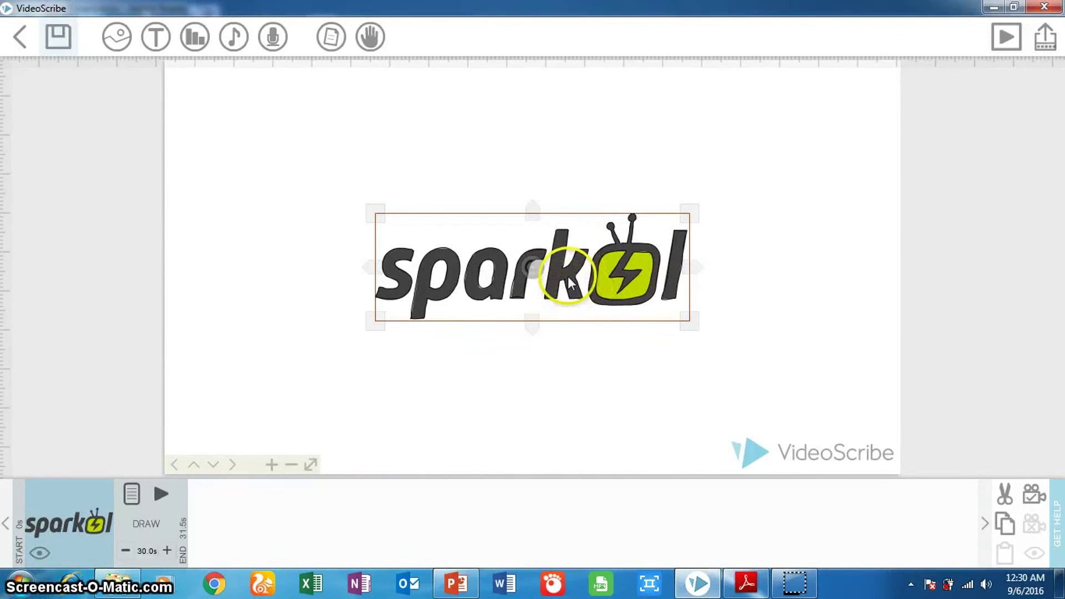
mouse_move(570, 273)
left_mouse_down()
mouse_move(552, 228)
mouse_move(517, 199)
mouse_move(448, 193)
mouse_move(437, 176)
mouse_move(482, 222)
mouse_move(503, 331)
mouse_move(529, 239)
mouse_move(579, 177)
mouse_move(676, 165)
mouse_move(569, 171)
mouse_move(537, 226)
mouse_move(397, 171)
mouse_move(388, 154)
mouse_move(396, 390)
mouse_move(475, 373)
mouse_move(707, 371)
mouse_move(752, 139)
mouse_move(629, 139)
mouse_move(582, 163)
mouse_move(560, 261)
left_mouse_up()
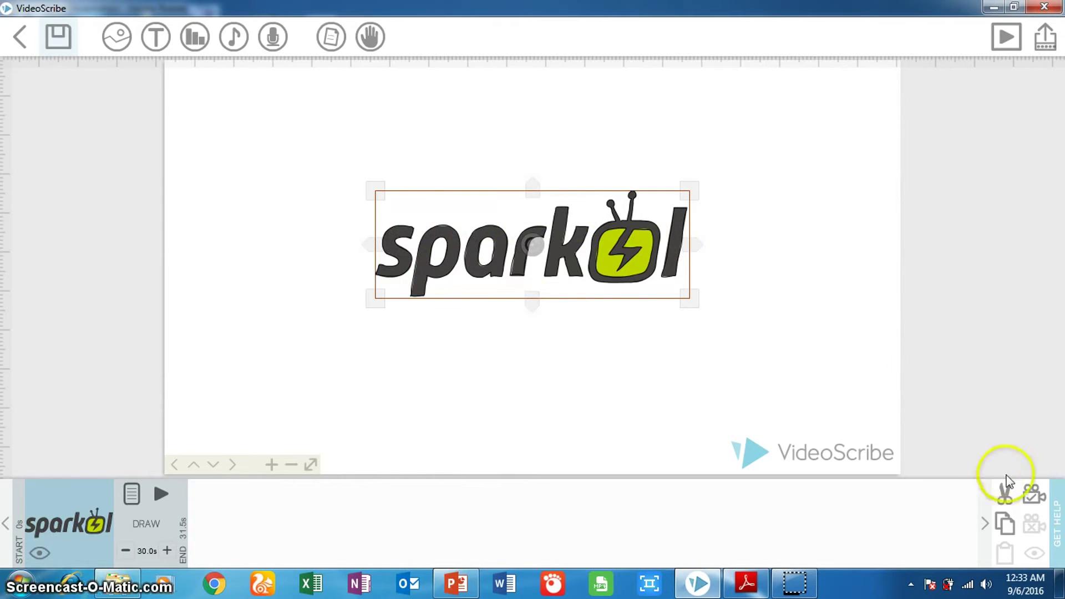
left_click(1039, 503)
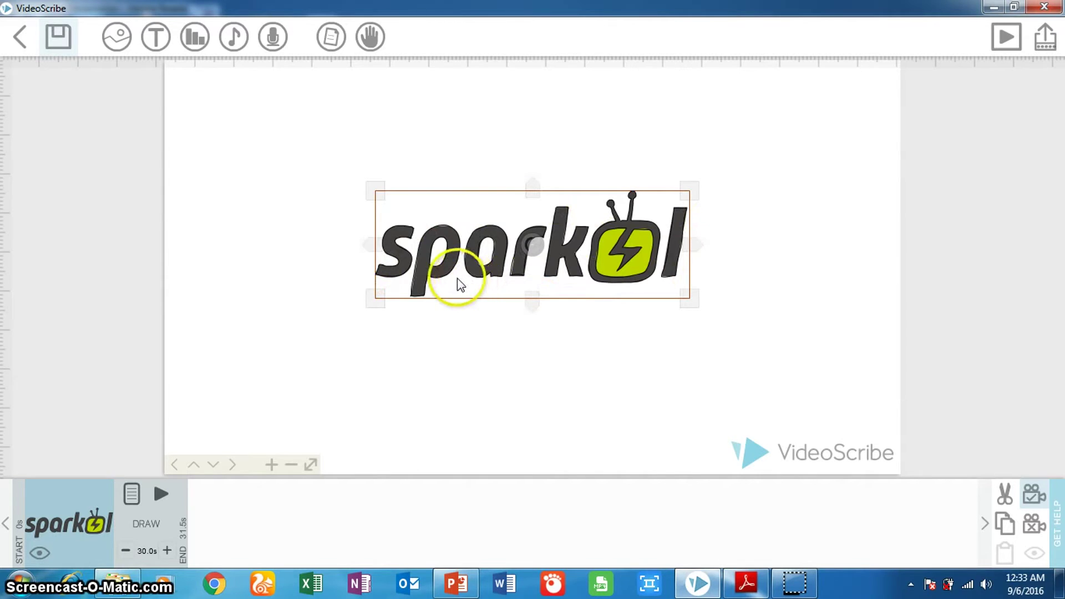
Start a new text element with the message "Mari Belajar".
left_click(146, 41)
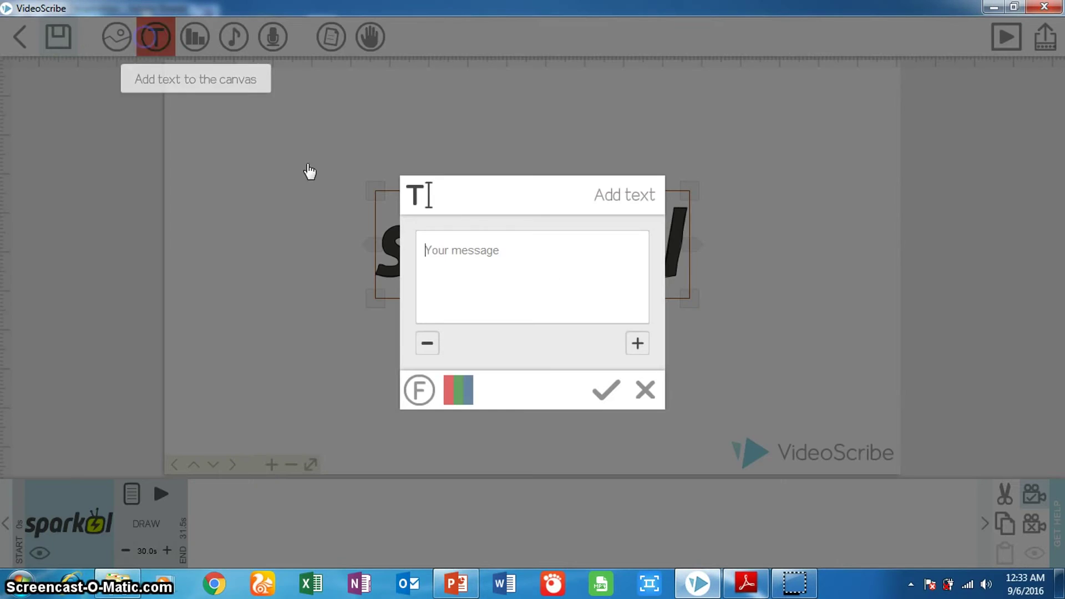
left_click(453, 240)
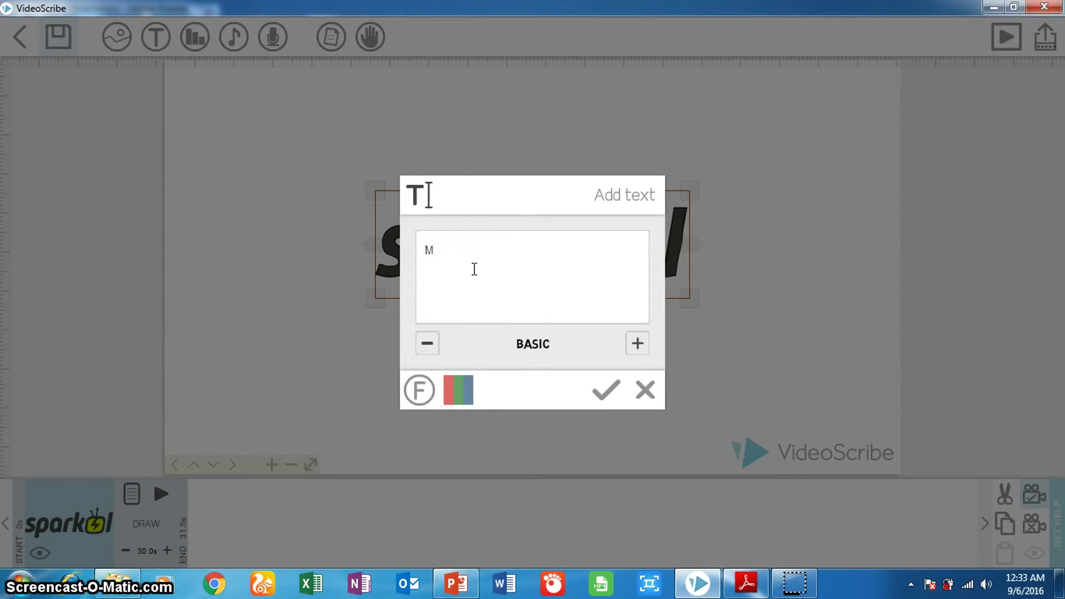
type("Mari Belajar")
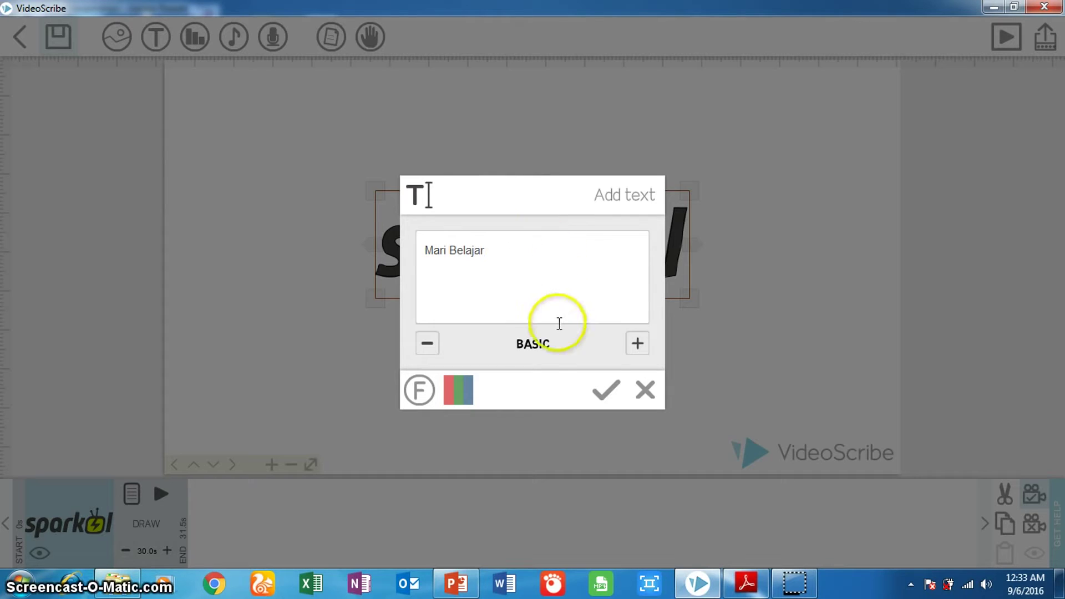
Browse the available fonts and set the text's font to Lucida Sans Unicode.
left_click(424, 391)
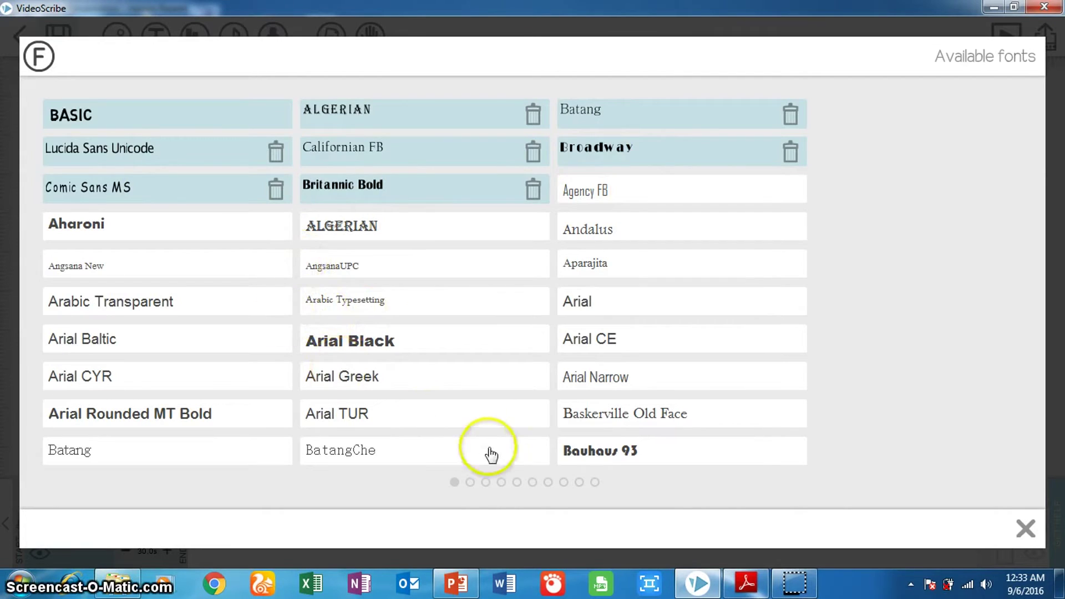
left_click(469, 482)
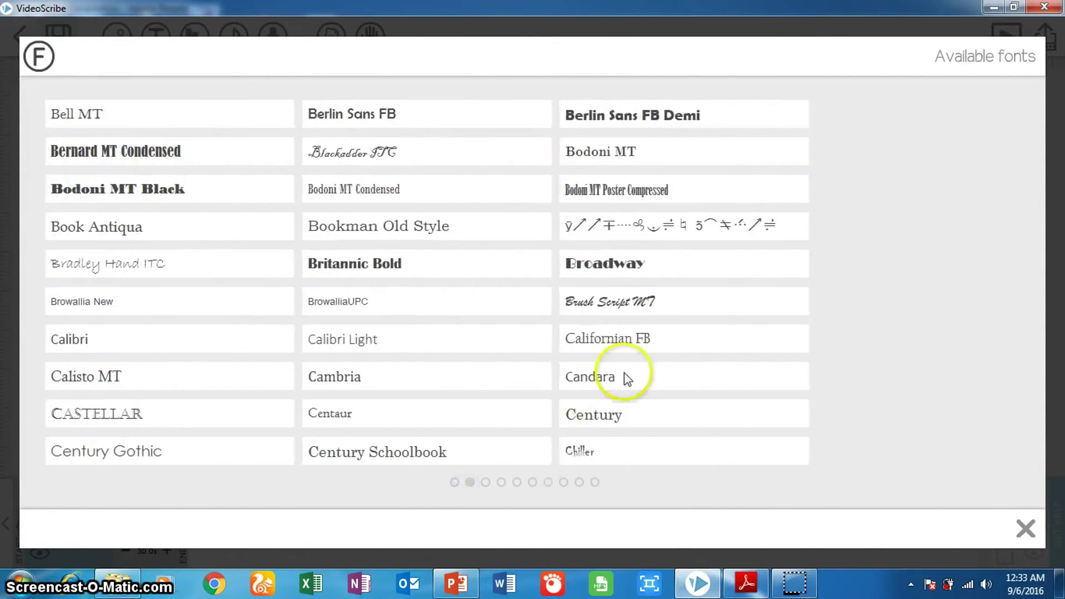
left_click(455, 482)
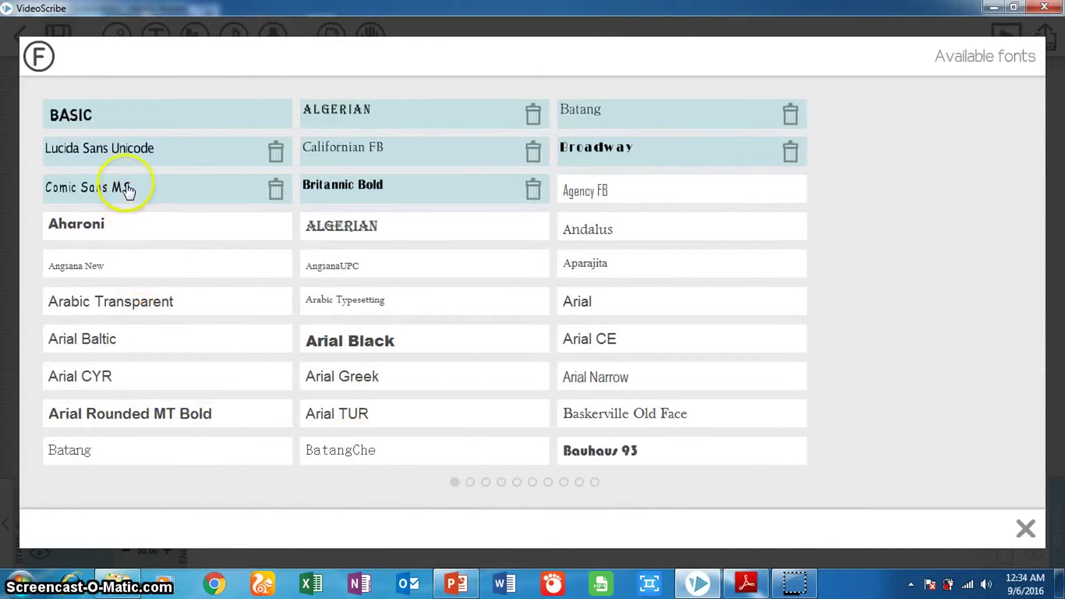
left_click(126, 149)
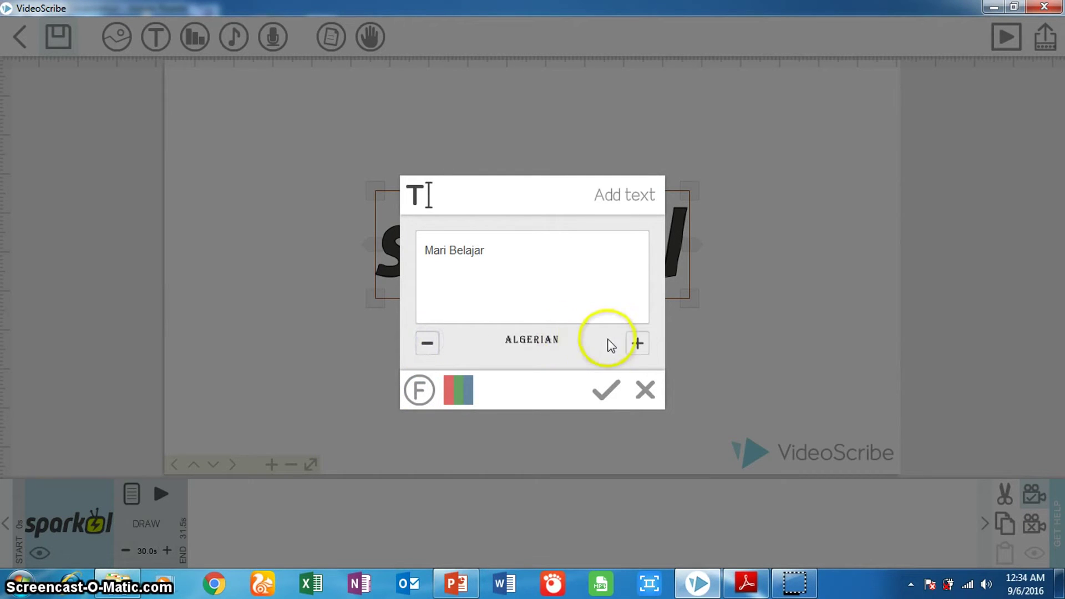
left_click(638, 345)
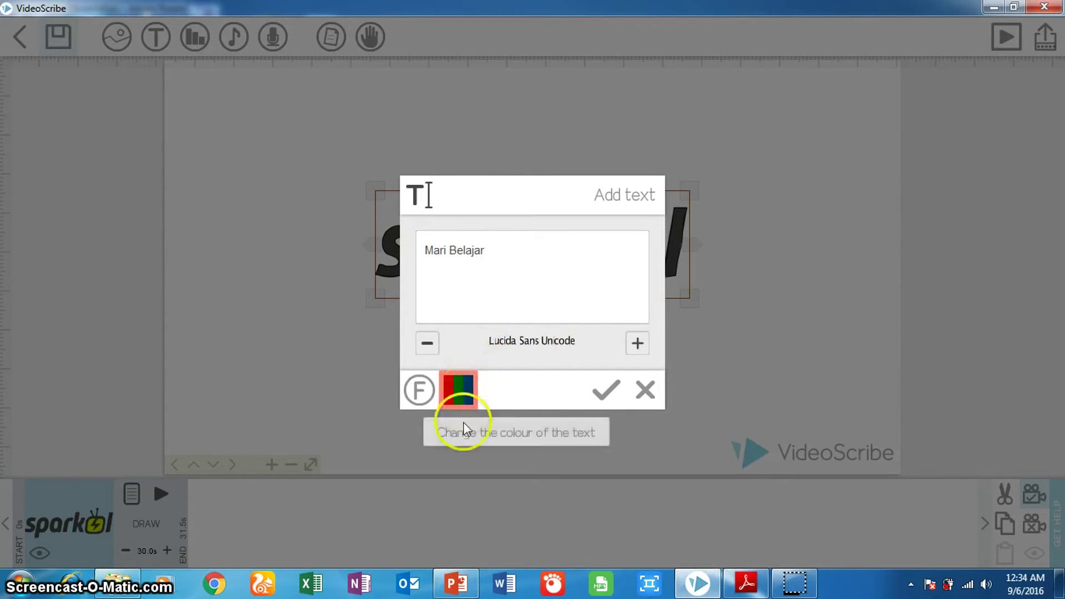
Colour the "Mari Belajar" text dark purple and add it to the canvas.
left_click(461, 401)
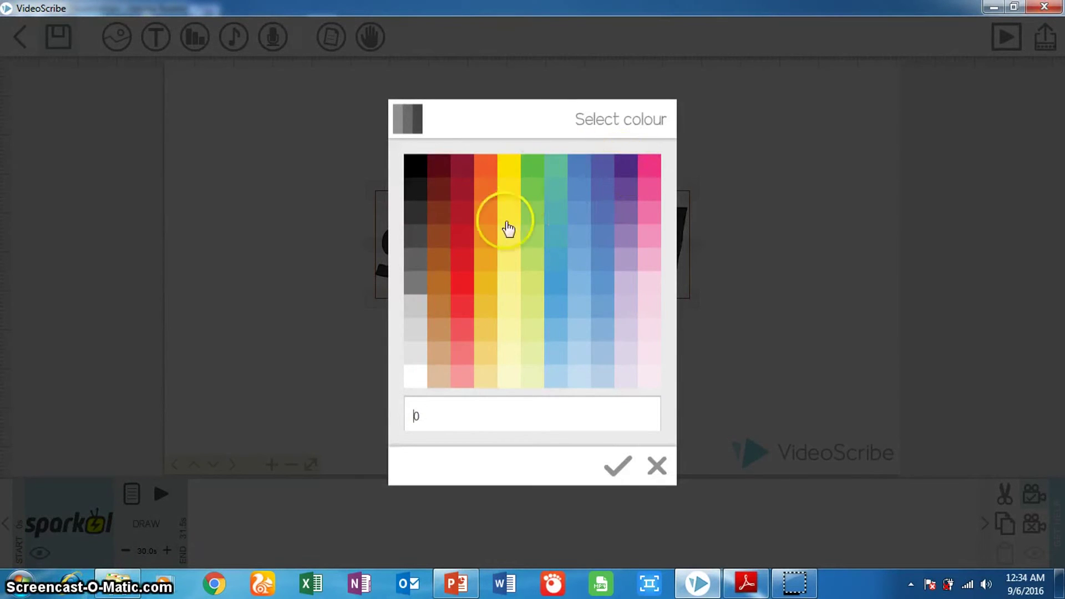
left_click(627, 178)
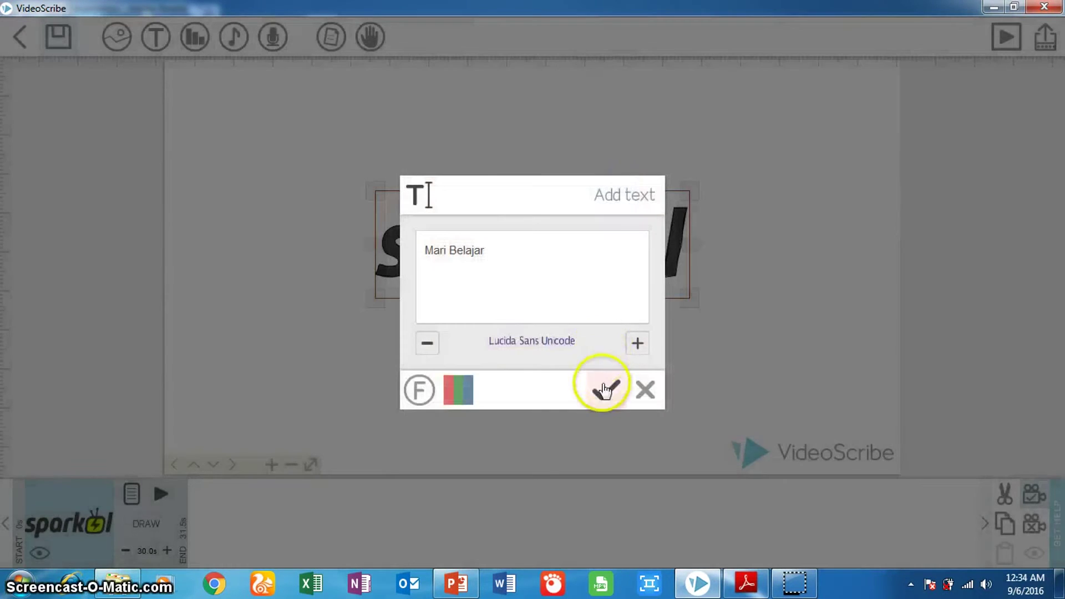
left_click(605, 395)
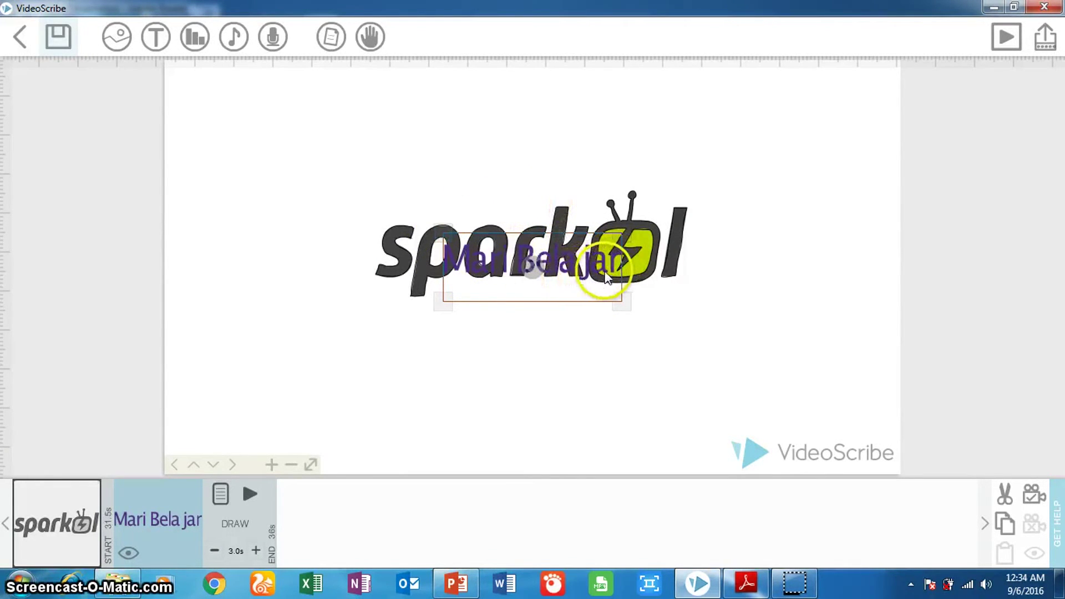
Enlarge the "Mari Belajar" text, place it centred above the sparkol logo, and set its camera position to the current view.
left_click_drag(607, 265, 688, 224)
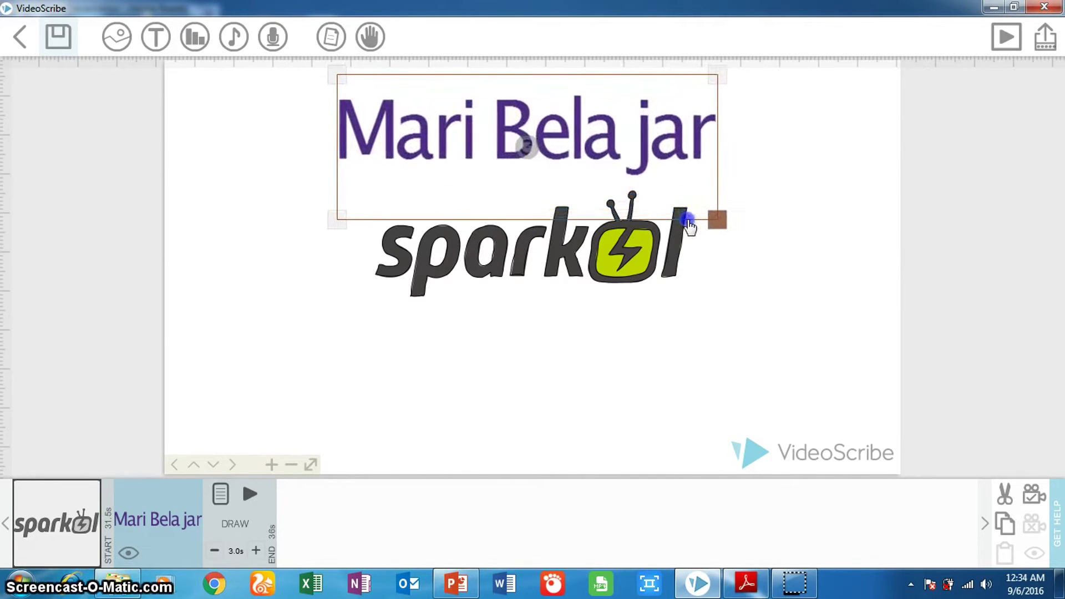
mouse_move(612, 141)
left_mouse_down()
mouse_move(614, 157)
mouse_move(623, 141)
left_mouse_up()
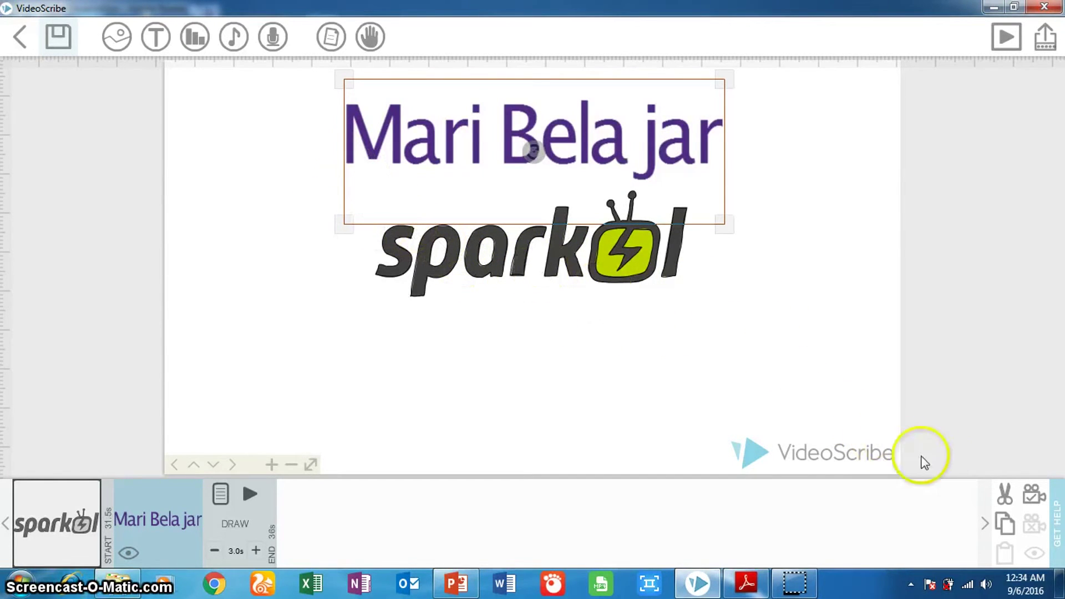
left_click(1034, 493)
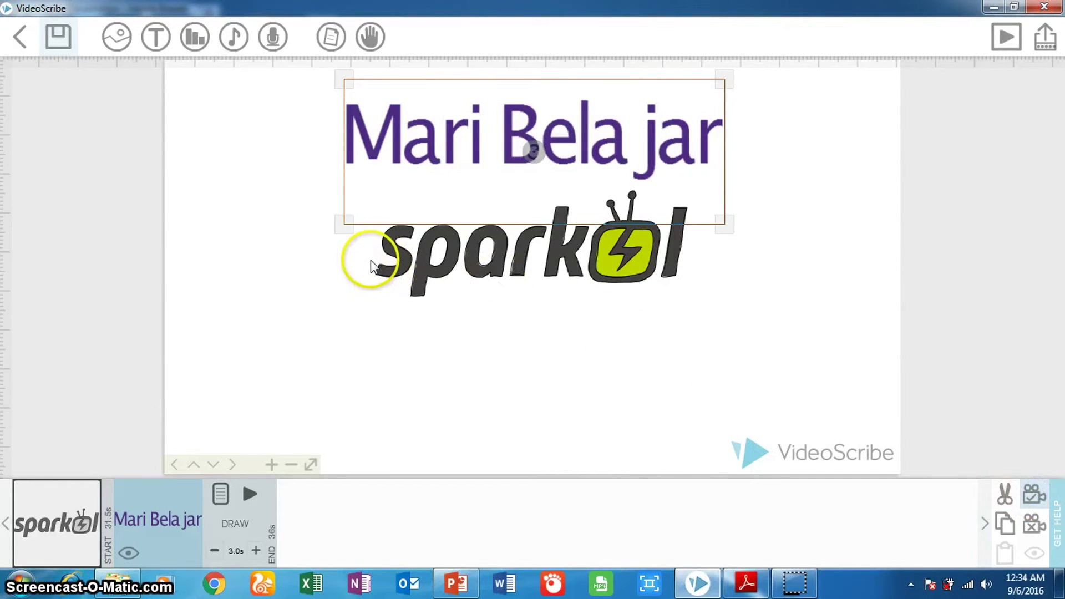
Preview the "Mari Belajar" element's drawing animation and turn off zooming at the end of playback.
left_click(249, 494)
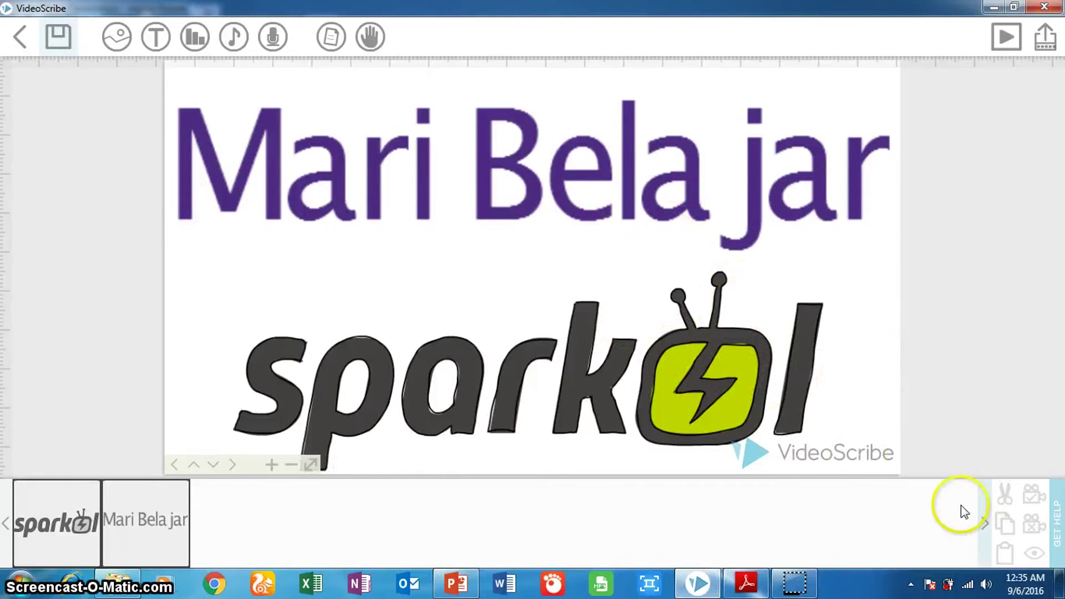
left_click(159, 507)
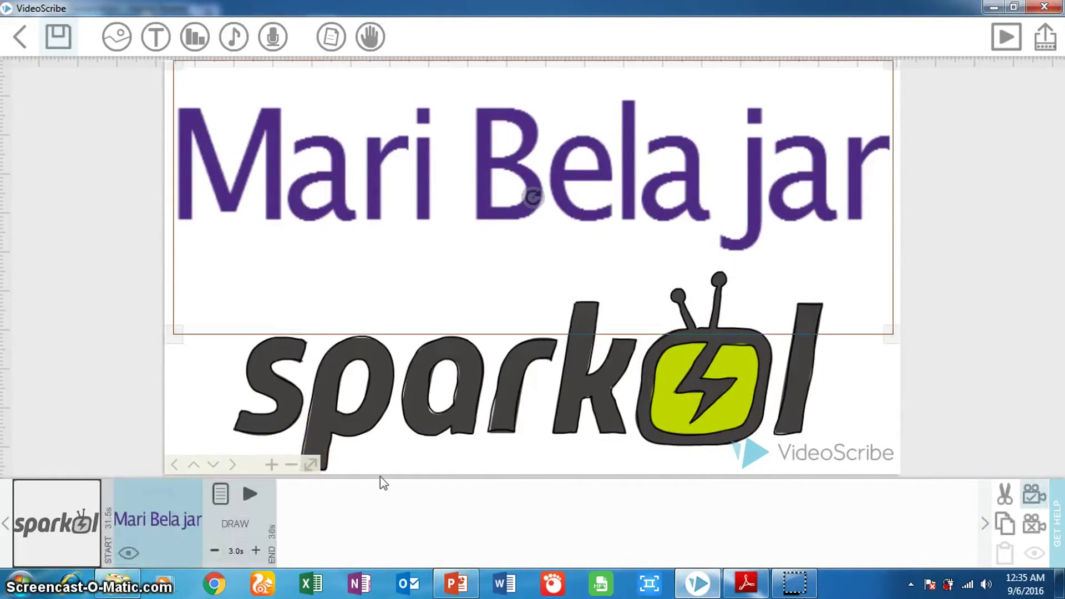
left_click(246, 489)
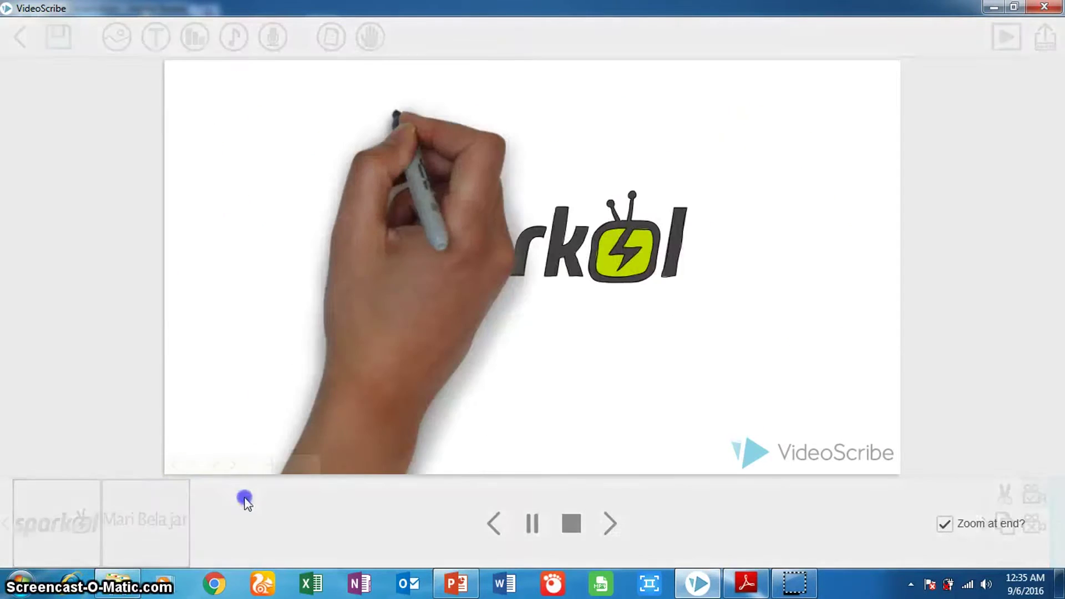
left_click(945, 524)
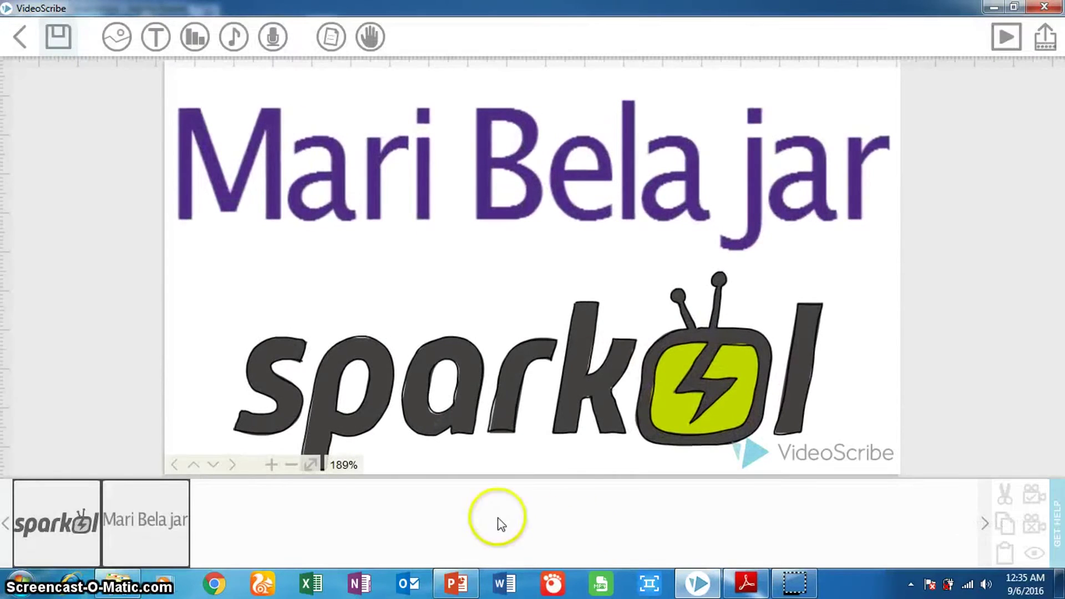
left_click(129, 506)
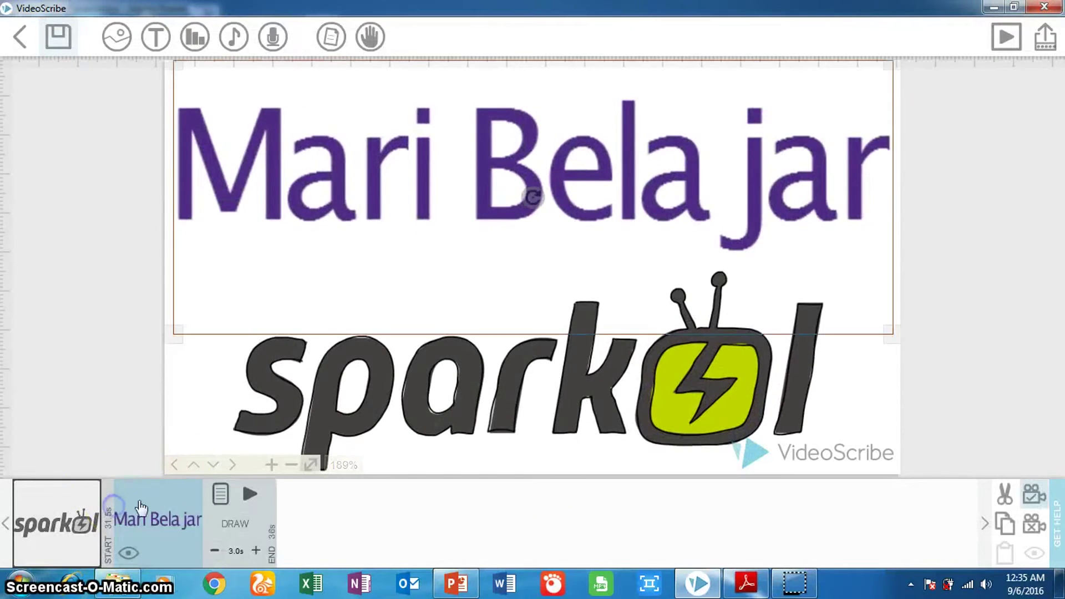
left_click(250, 495)
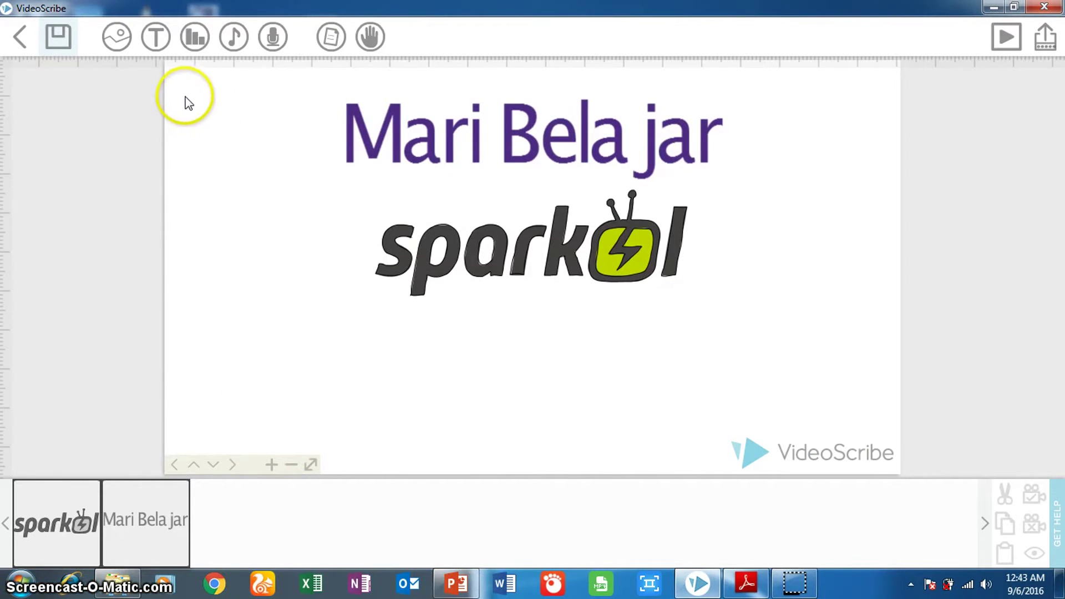
Add a bar chart with the labels July,Agust,September and the data 10,12,15.
left_click(193, 43)
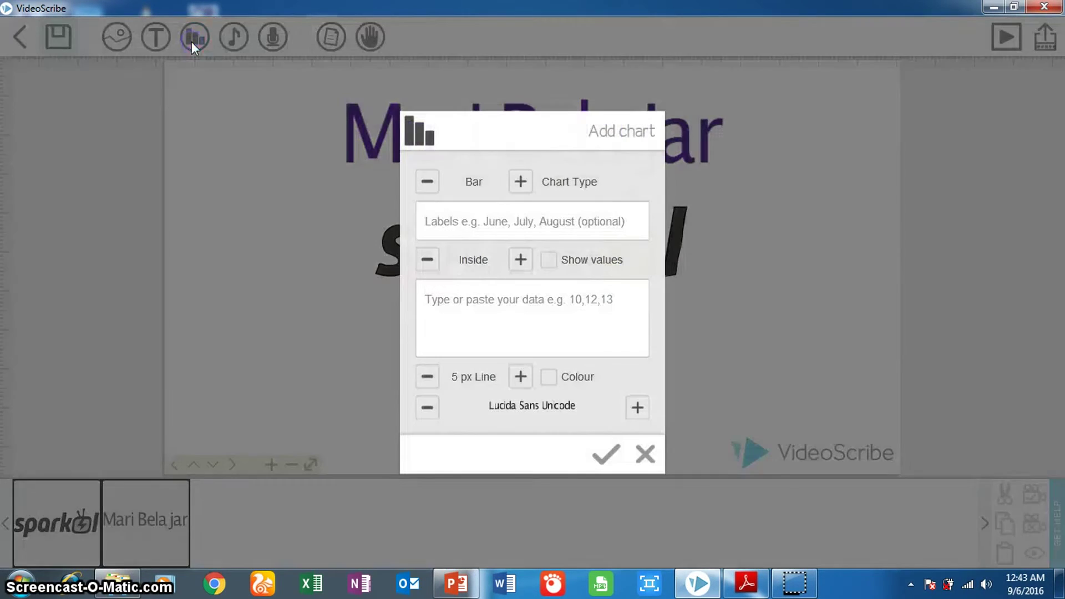
left_click(428, 182)
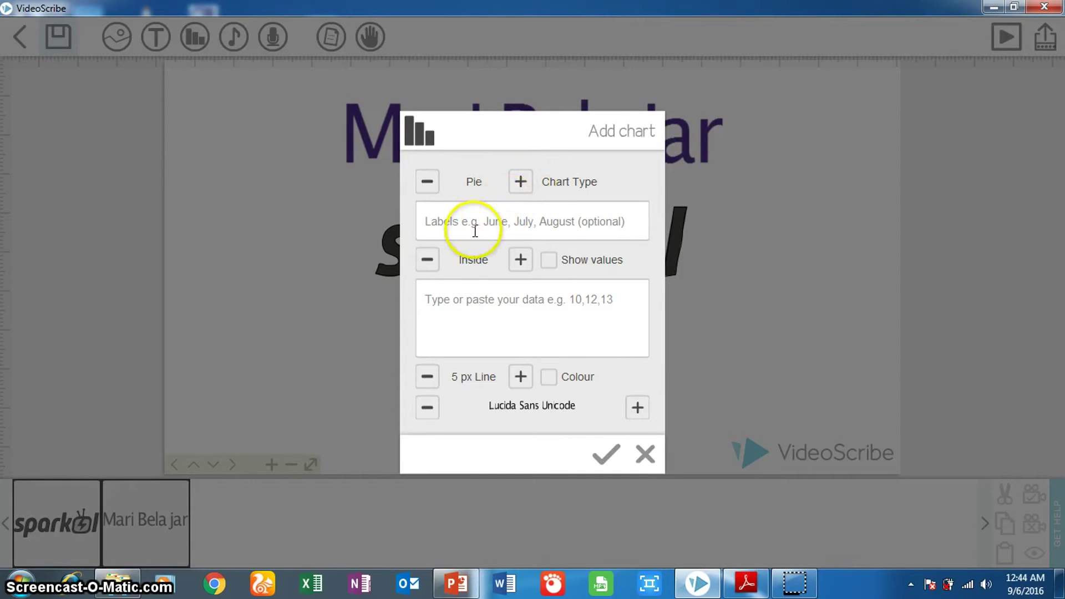
left_click(429, 185)
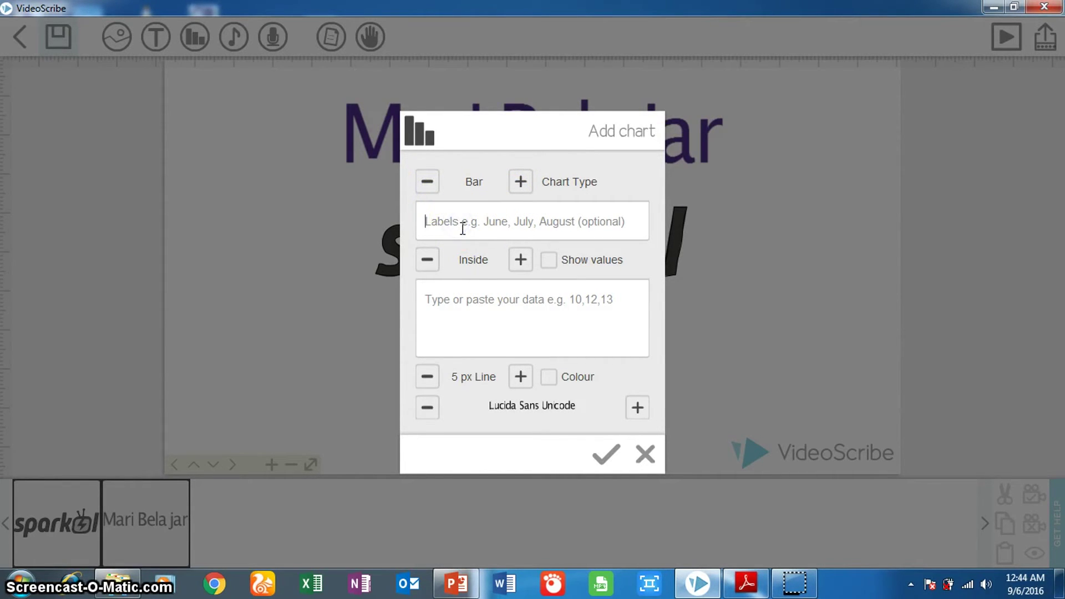
type("July,Agust,")
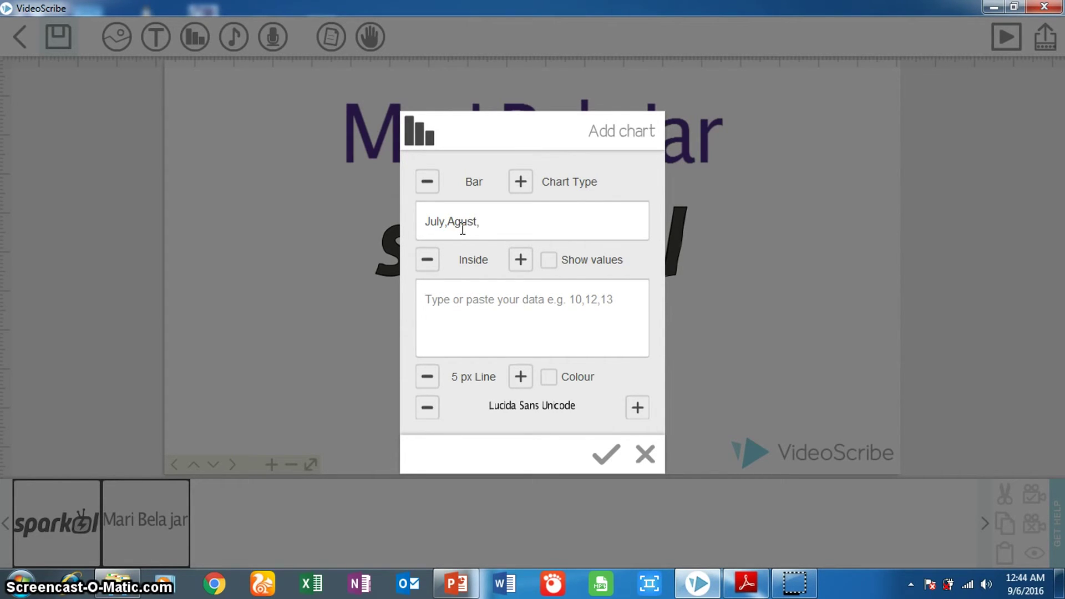
type("ember")
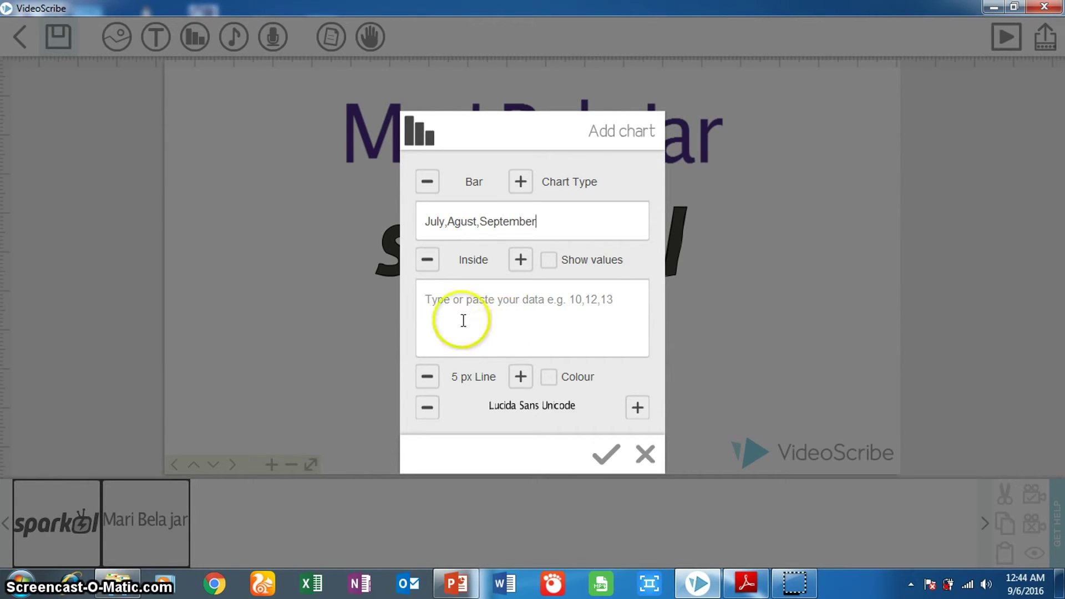
left_click(508, 310)
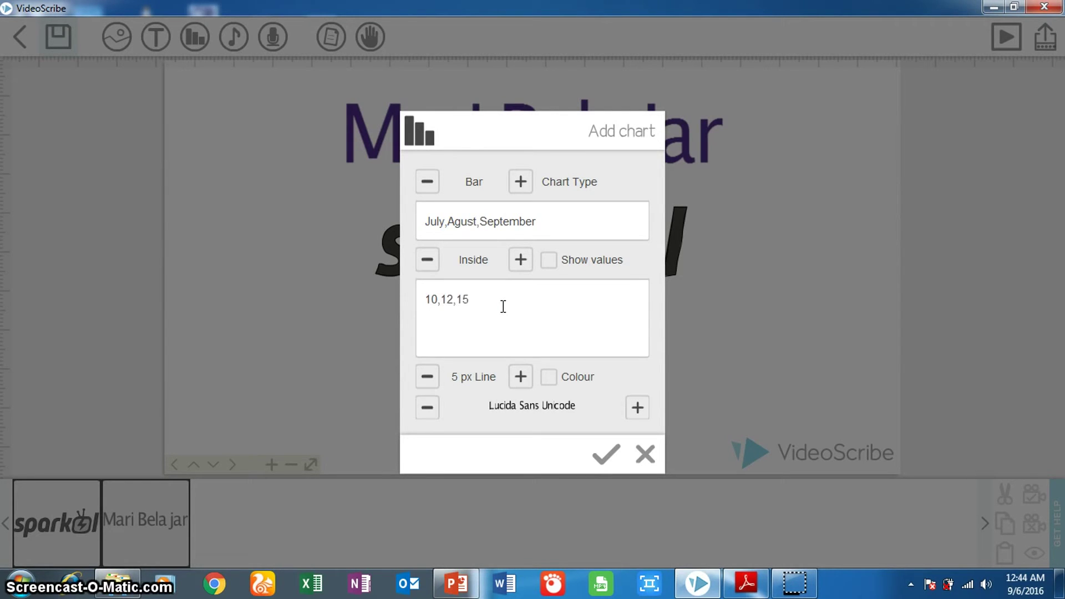
left_click(608, 458)
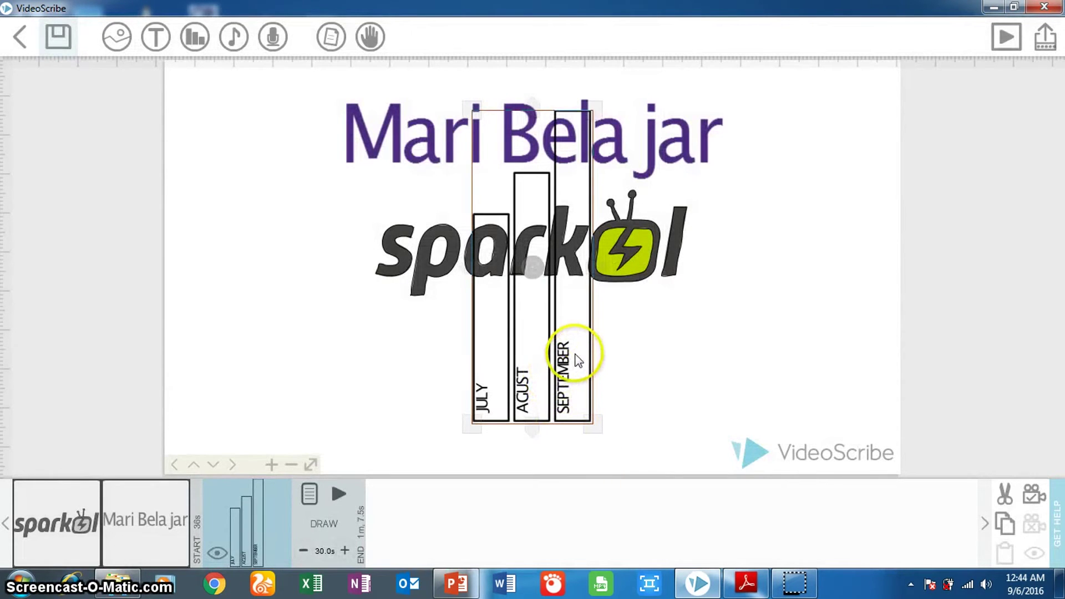
Position the bar chart near the middle of an empty canvas area and set its camera position to the current view.
left_click_drag(571, 331, 562, 342)
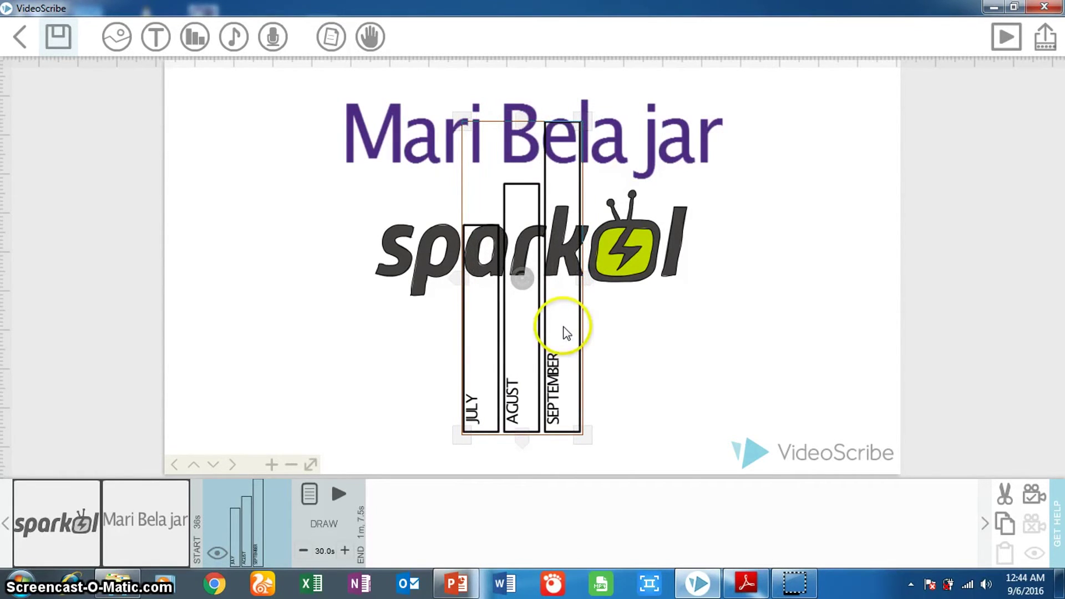
left_click_drag(564, 332, 552, 301)
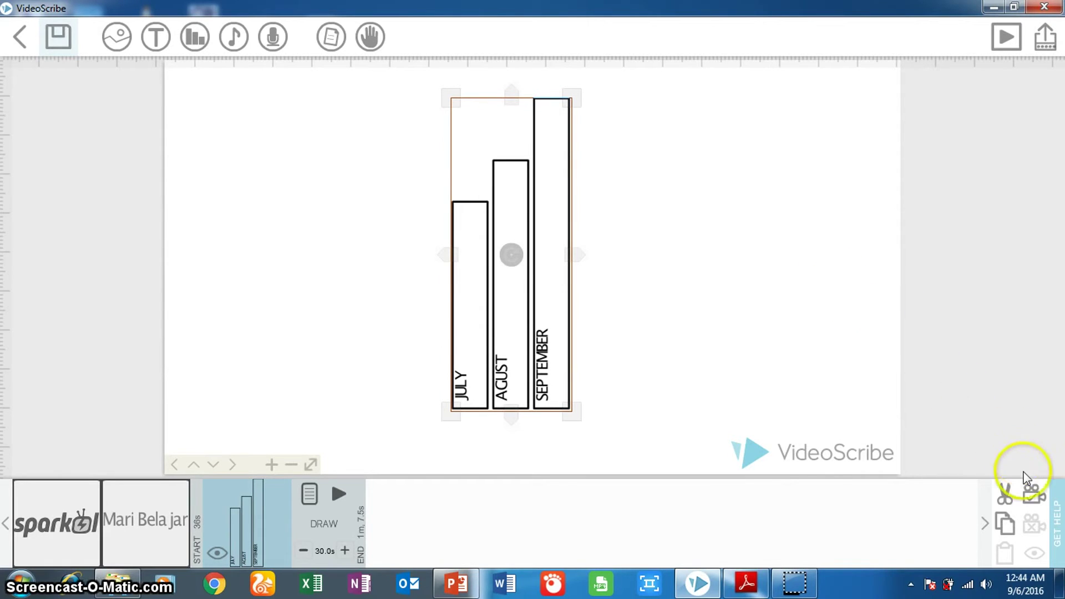
left_click(1034, 494)
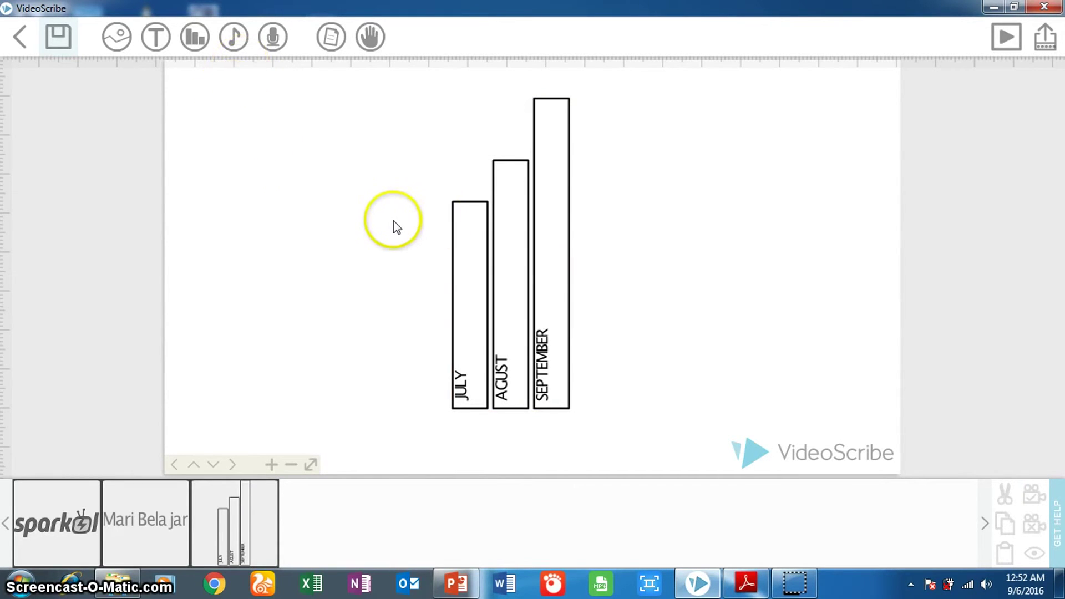
Examine the built-in music tracks and the desktop's MP3 files, trying the loop option without choosing a track.
left_click(237, 52)
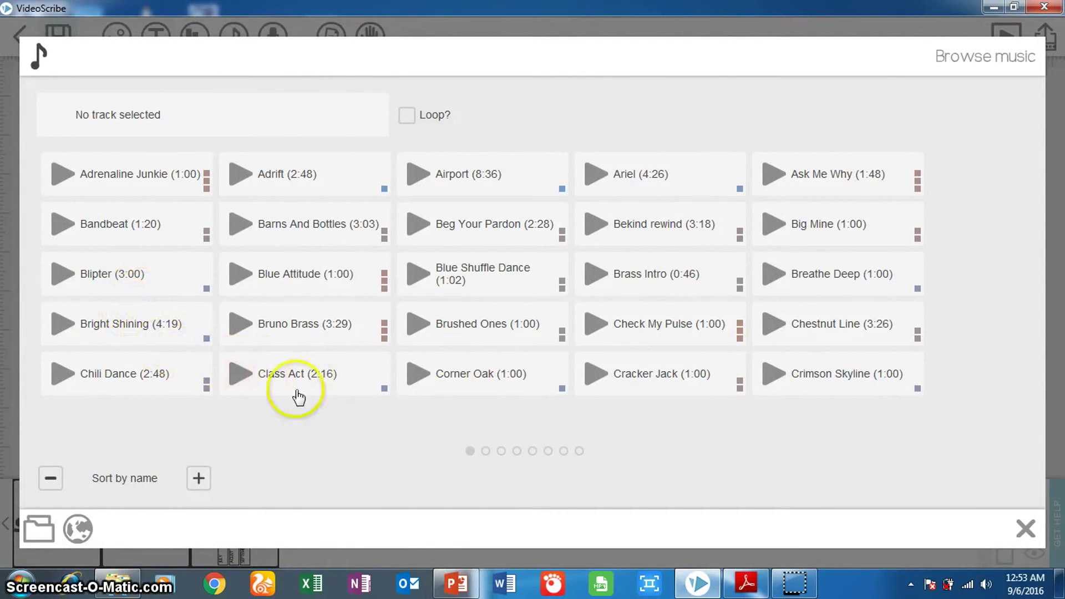
left_click(37, 535)
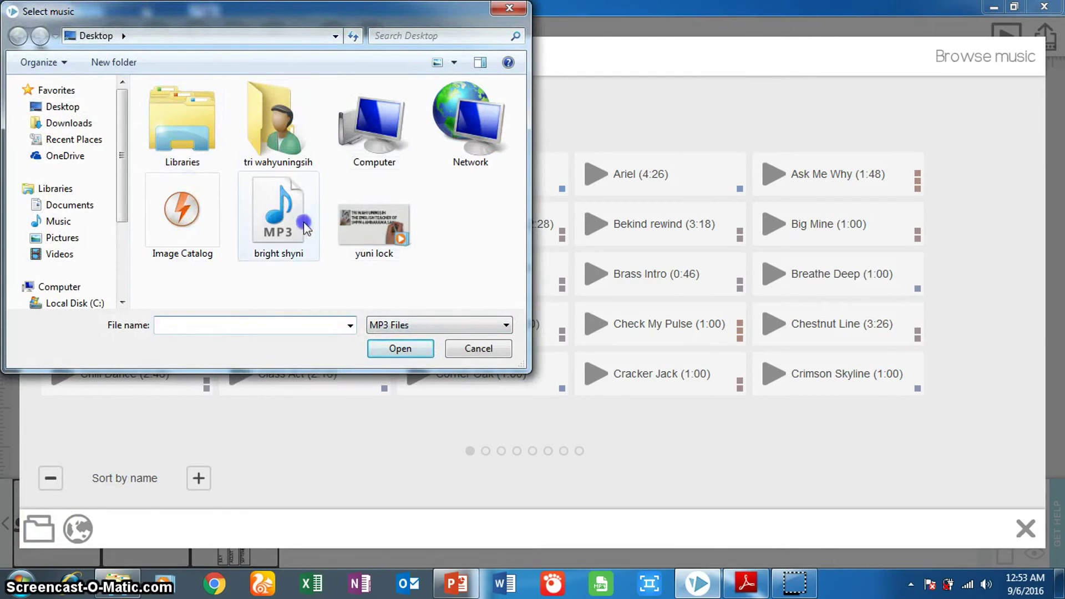
left_click(476, 349)
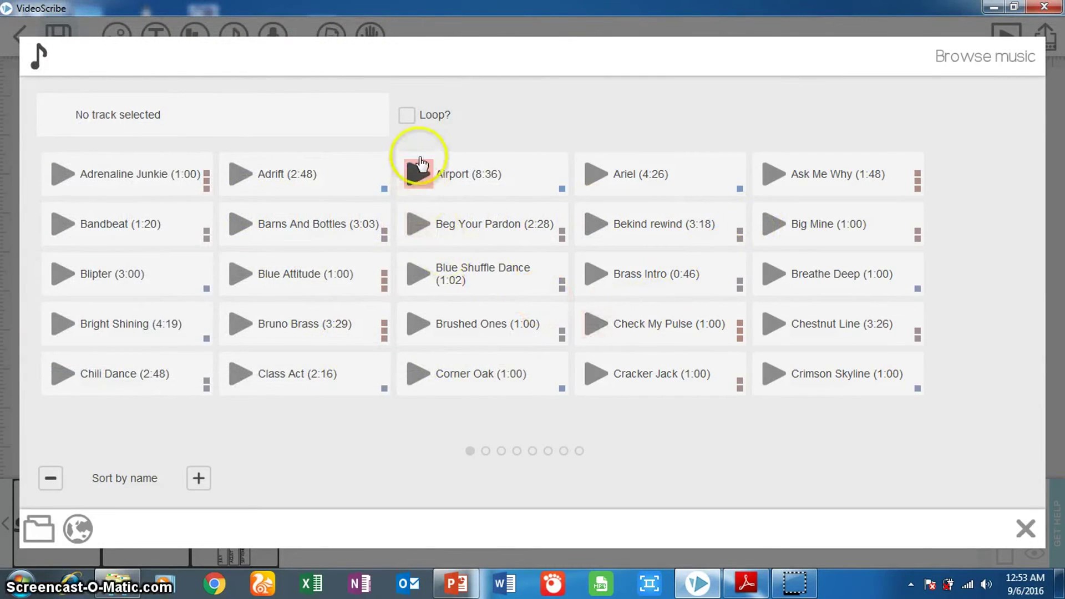
left_click(406, 128)
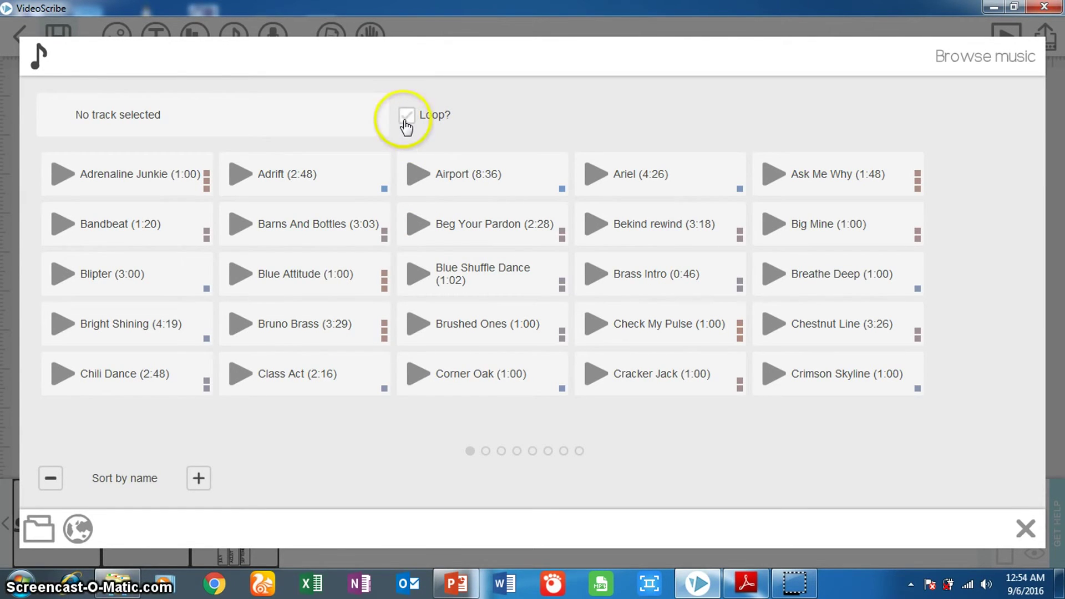
left_click(406, 127)
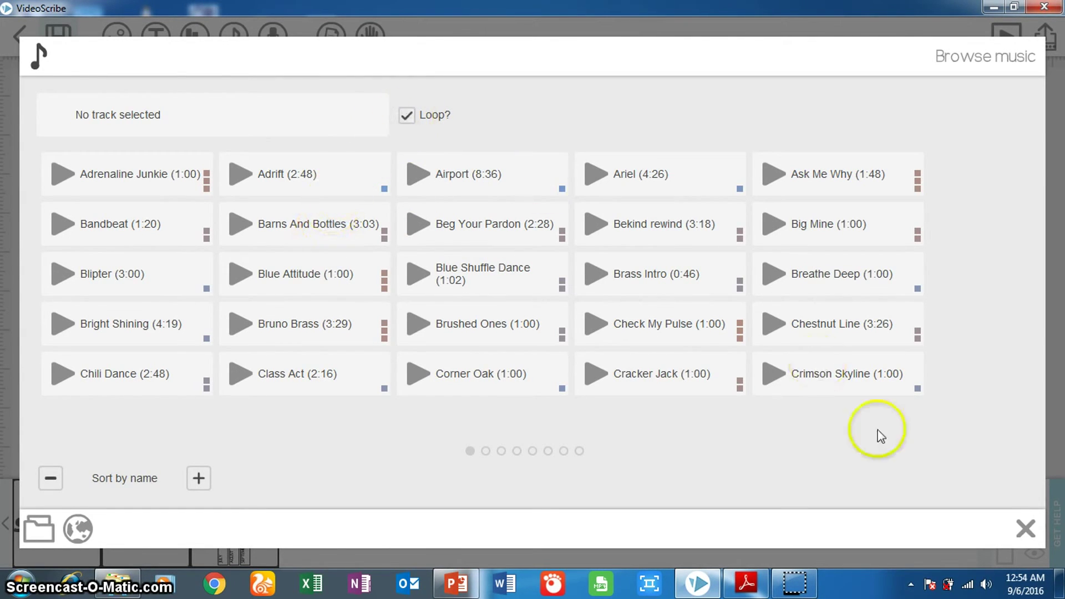
left_click(1024, 527)
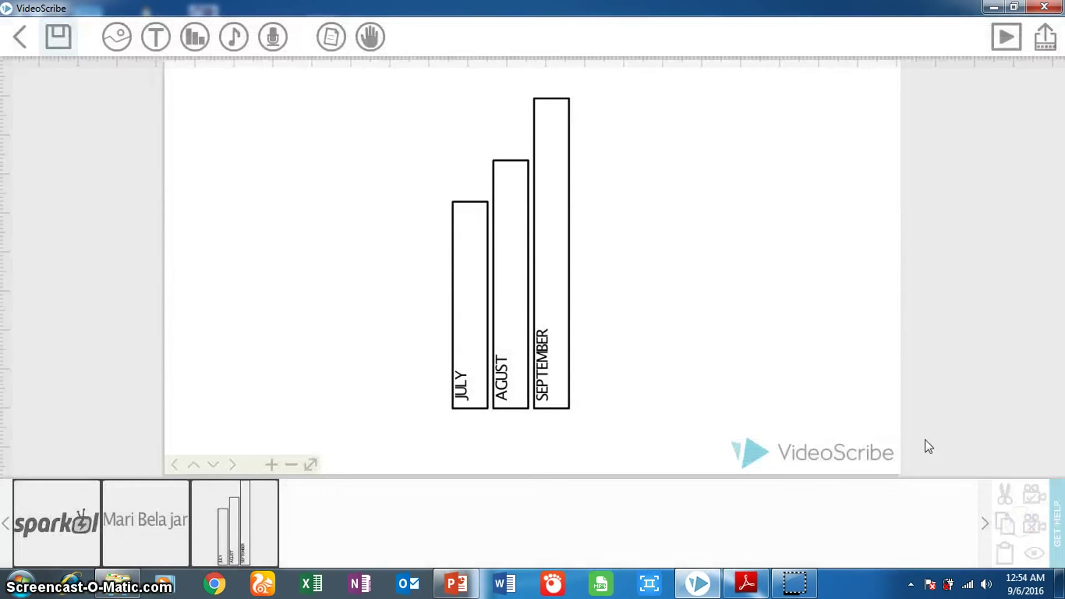
Examine the voiceover recording and file import options without adding a voiceover.
left_click(265, 52)
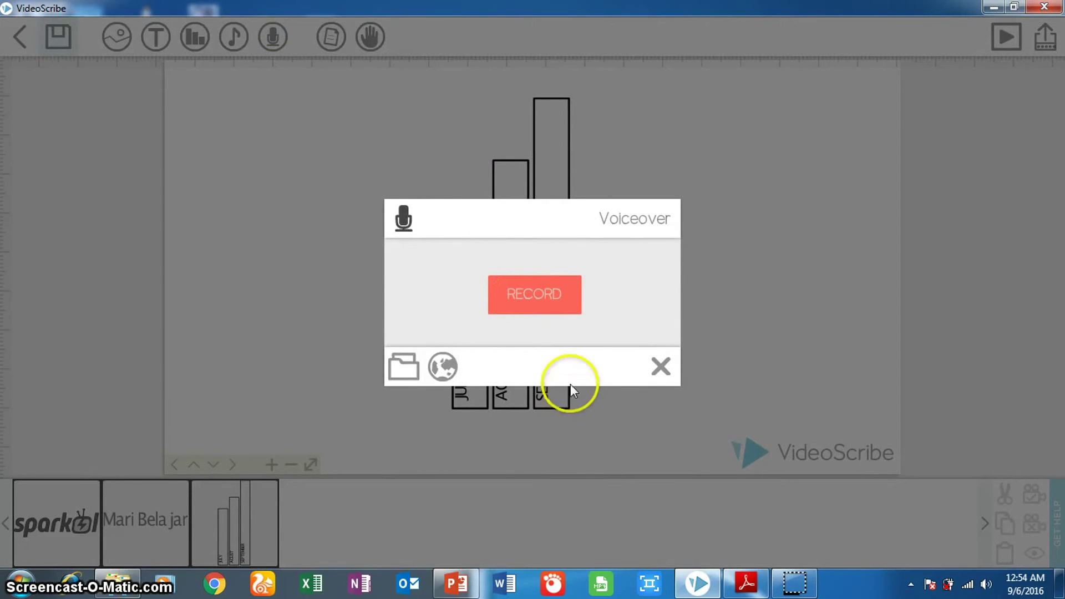
left_click(403, 370)
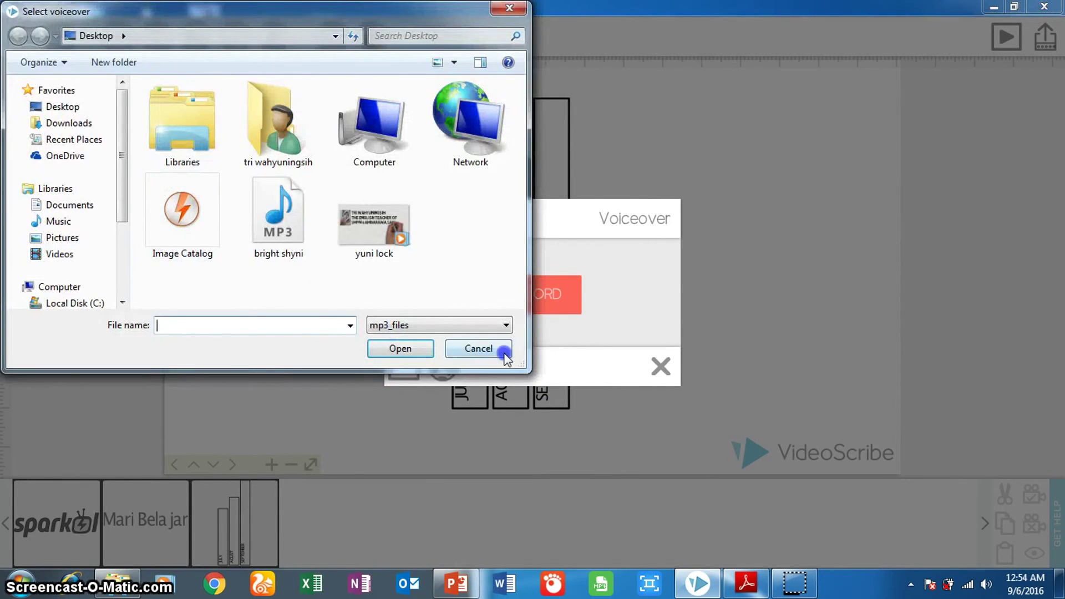
left_click(505, 352)
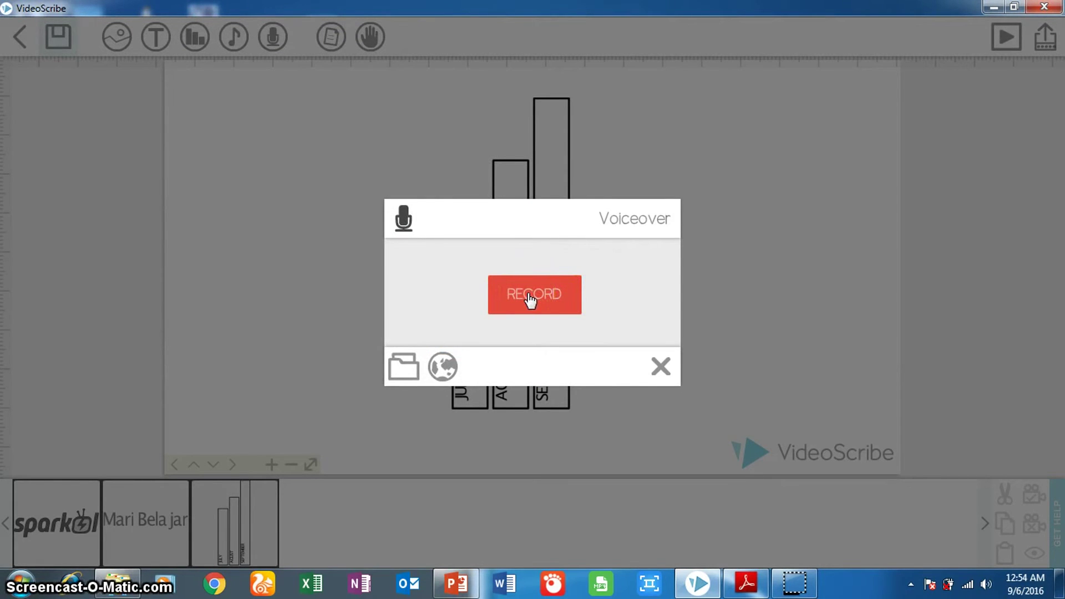
left_click(660, 365)
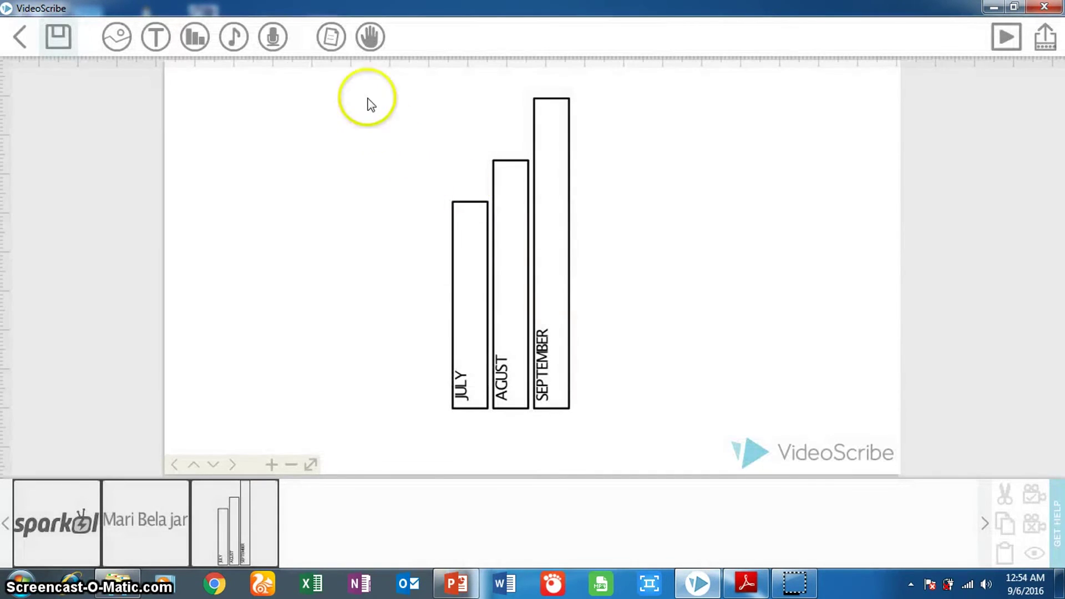
Set the canvas paper to the coarse speckled texture and colour it pink, with no vignette.
left_click(332, 37)
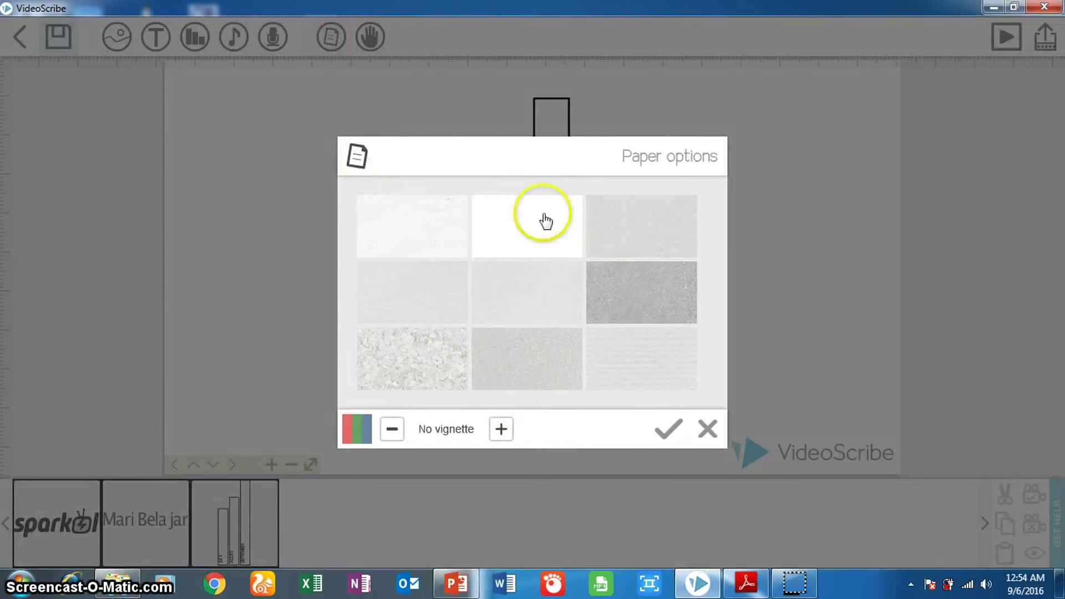
left_click(436, 370)
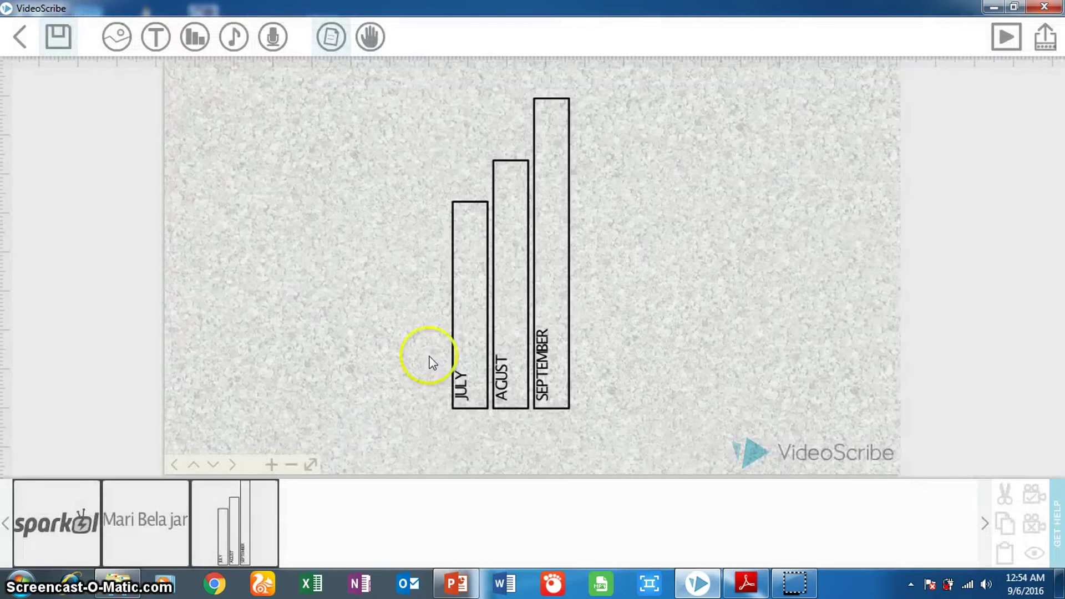
left_click(332, 50)
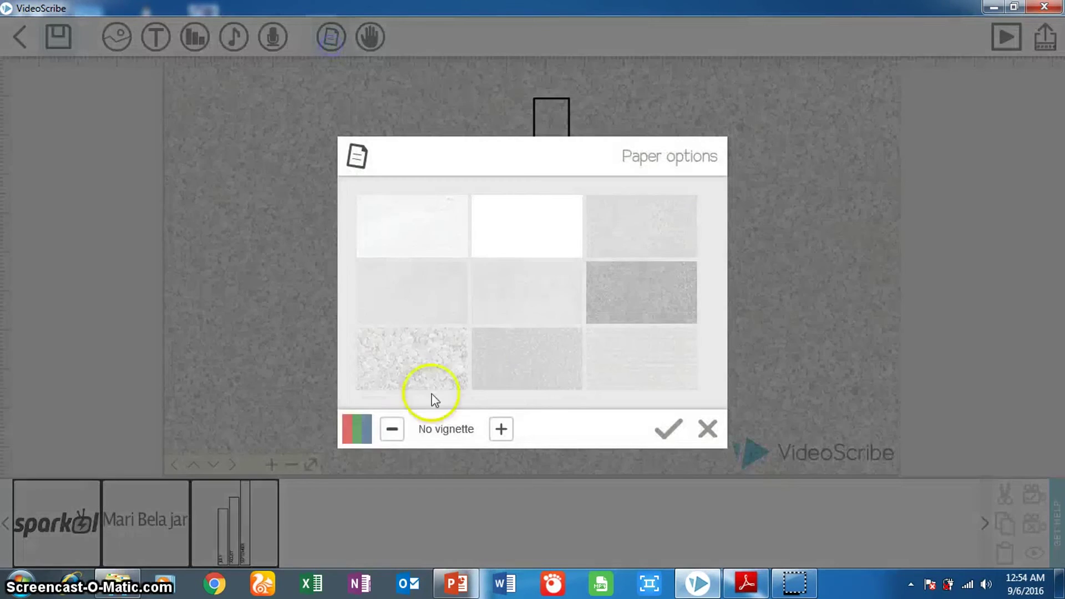
left_click(356, 428)
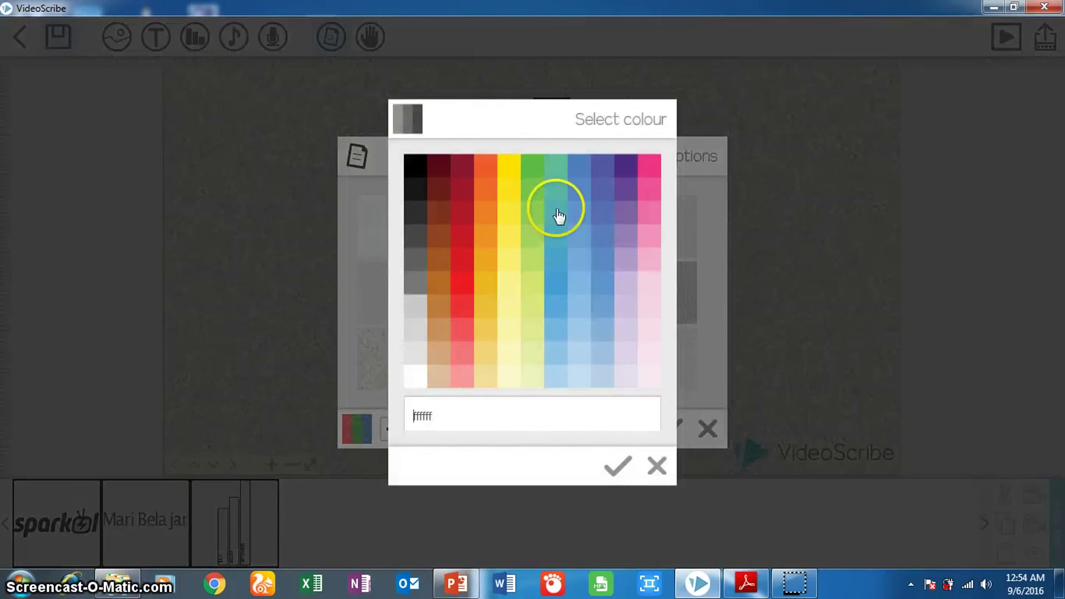
left_click(649, 258)
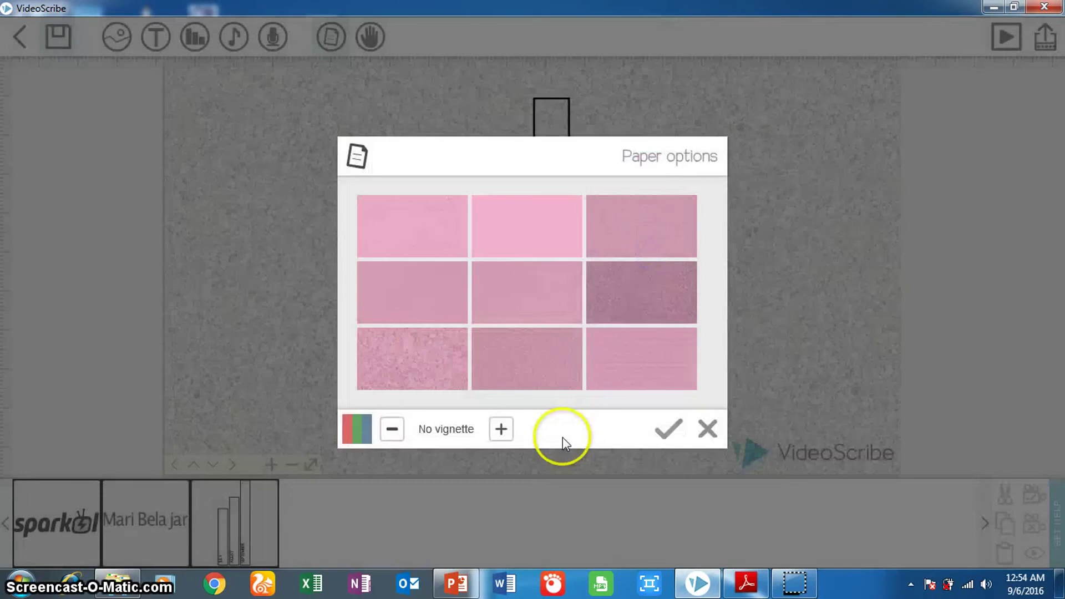
left_click(666, 432)
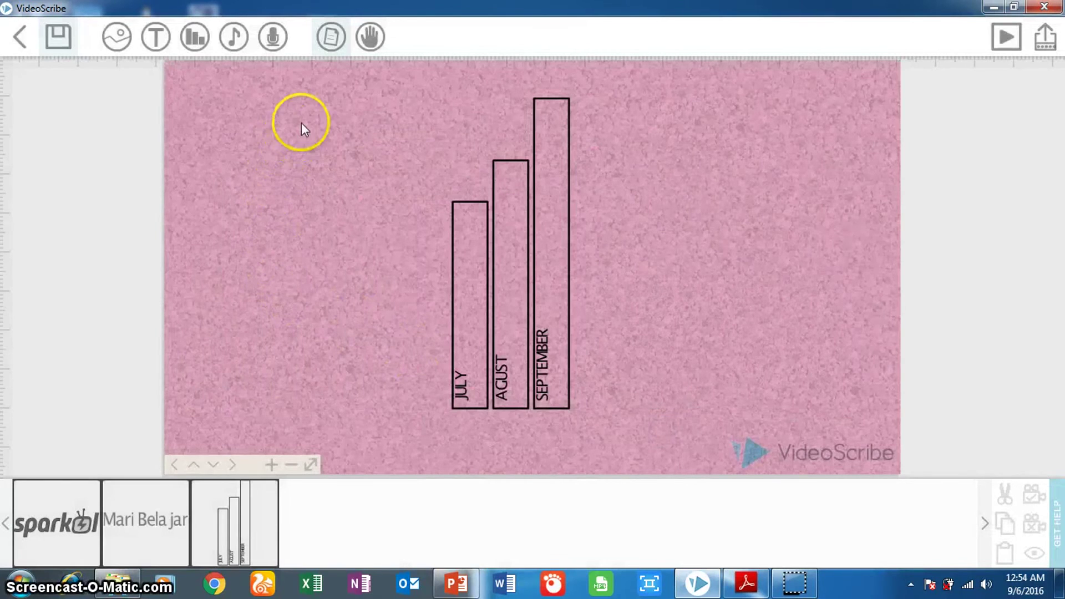
Set the drawing hand to the first arm with a dark sleeve.
left_click(376, 40)
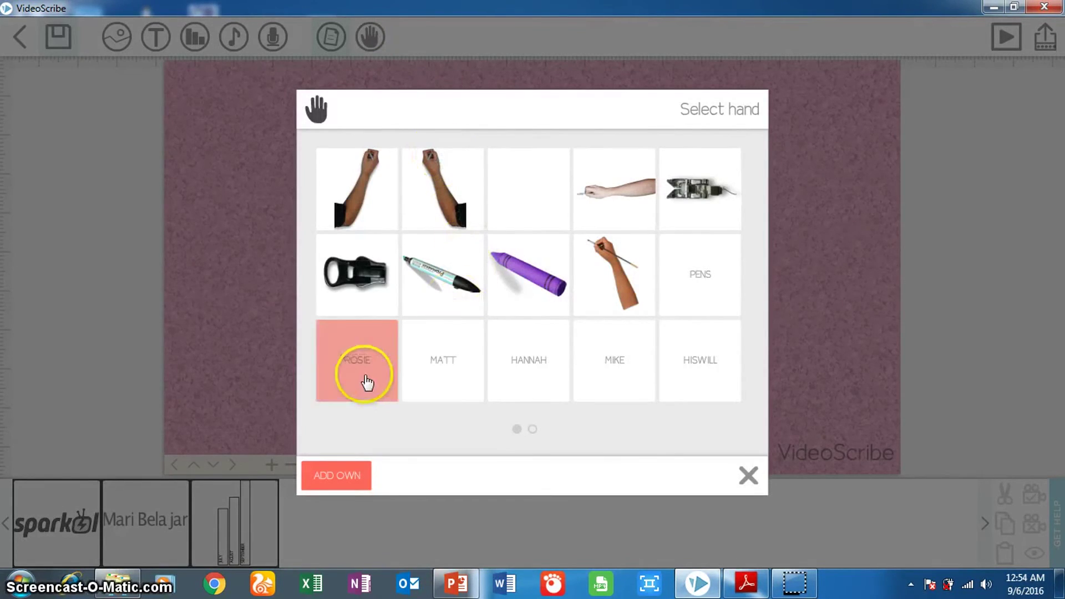
left_click(370, 191)
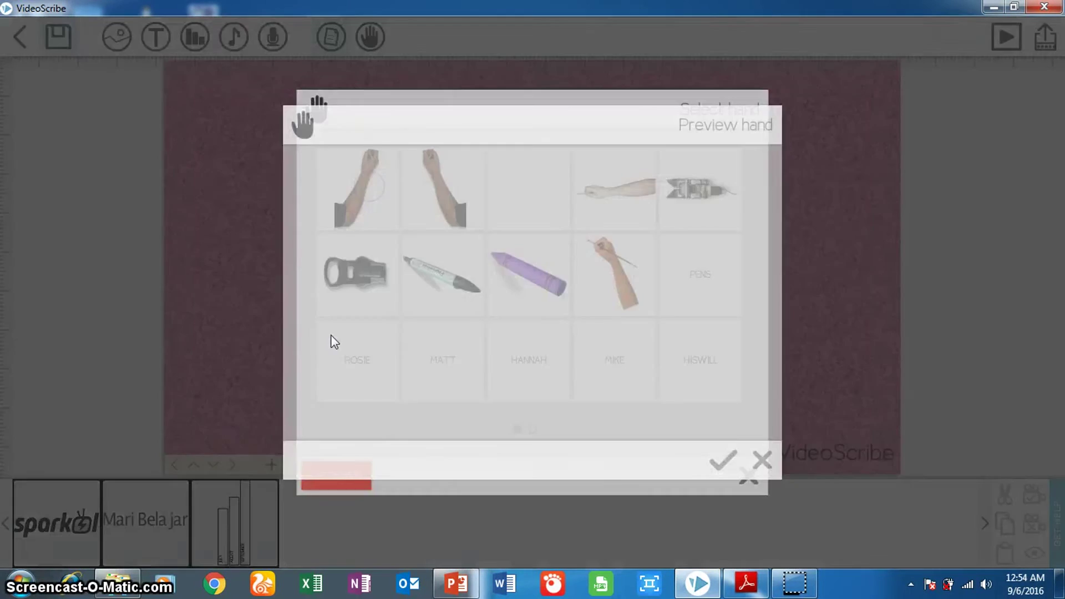
left_click(716, 473)
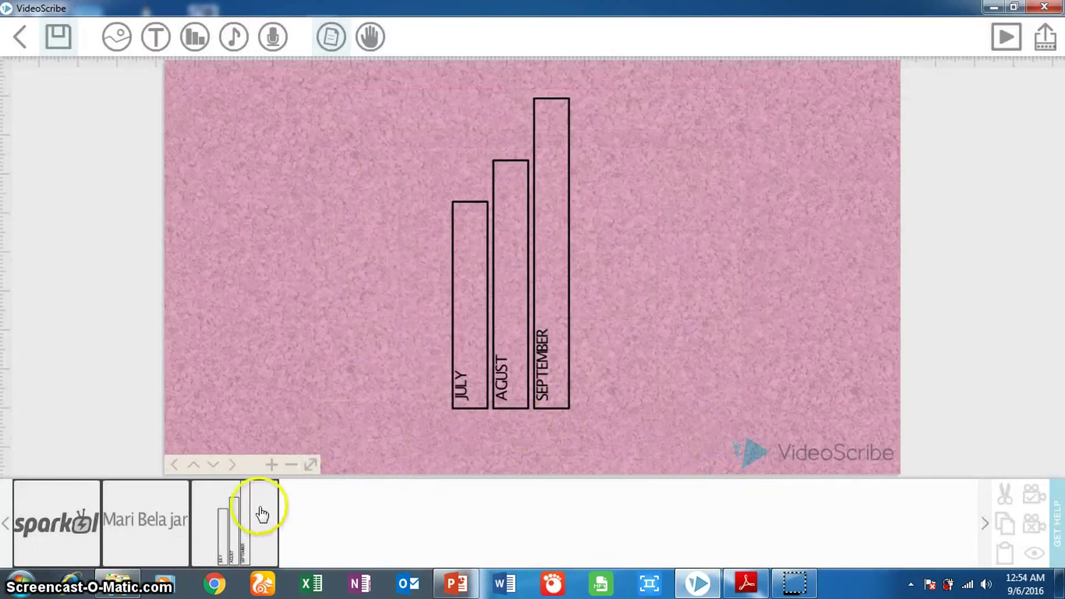
Preview the bar chart's drawing animation on the pink paper and stop playback.
left_click(258, 506)
left_click(338, 495)
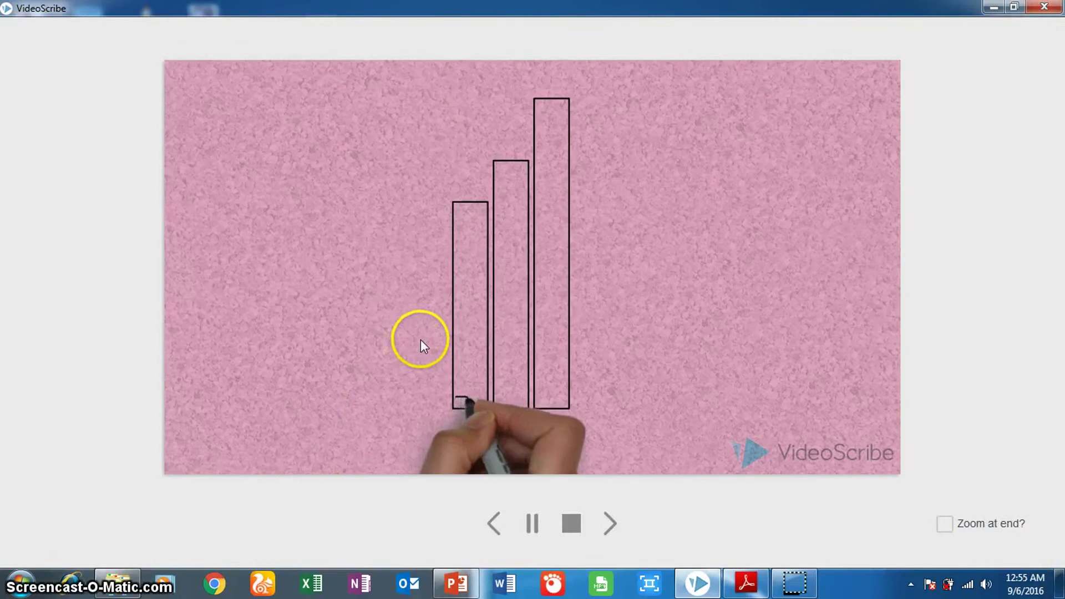
left_click(570, 525)
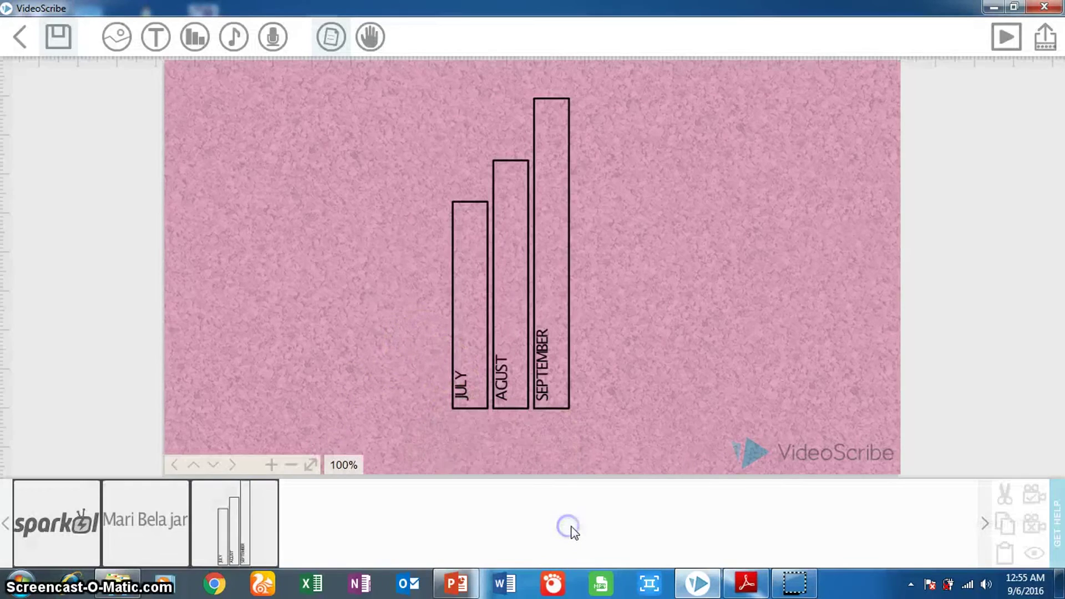